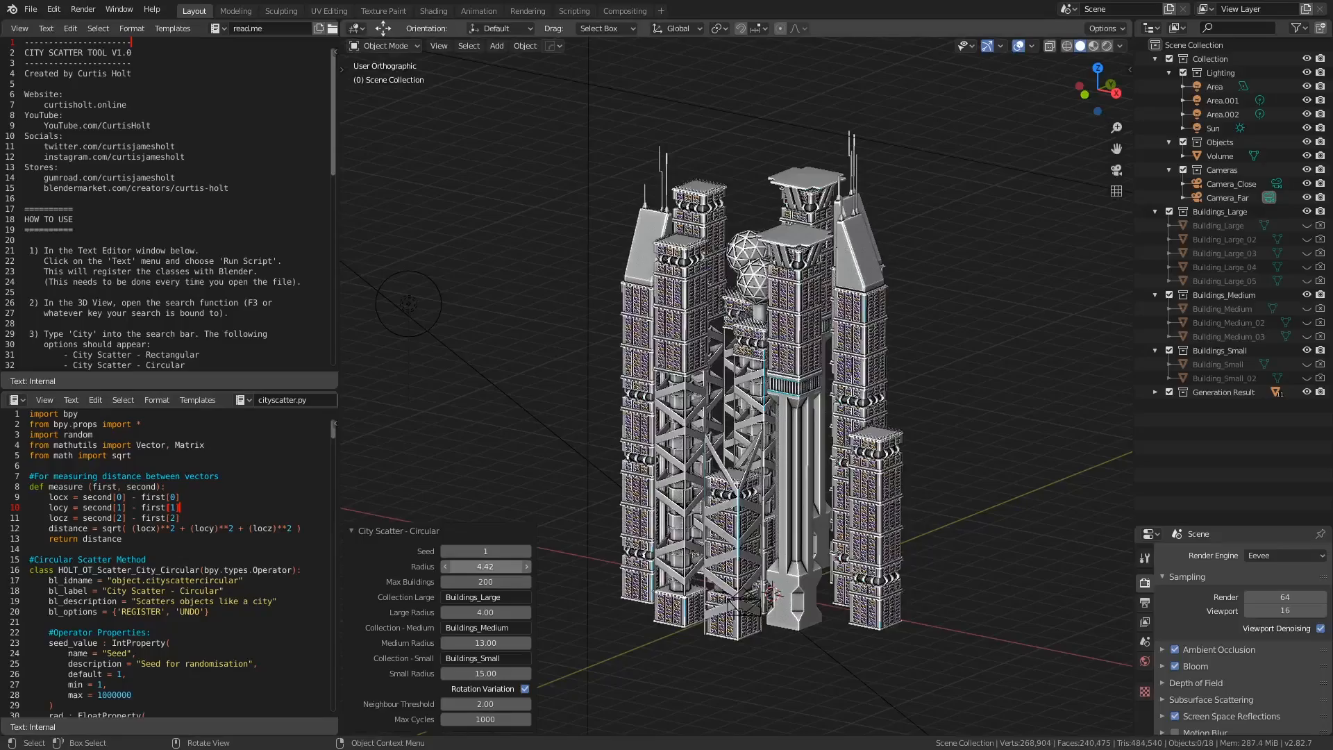
# Widen the circular city's Radius to 20 so the buildings spread over a larger area.
pyautogui.moveTo(468, 567); pyautogui.dragTo(521, 567)
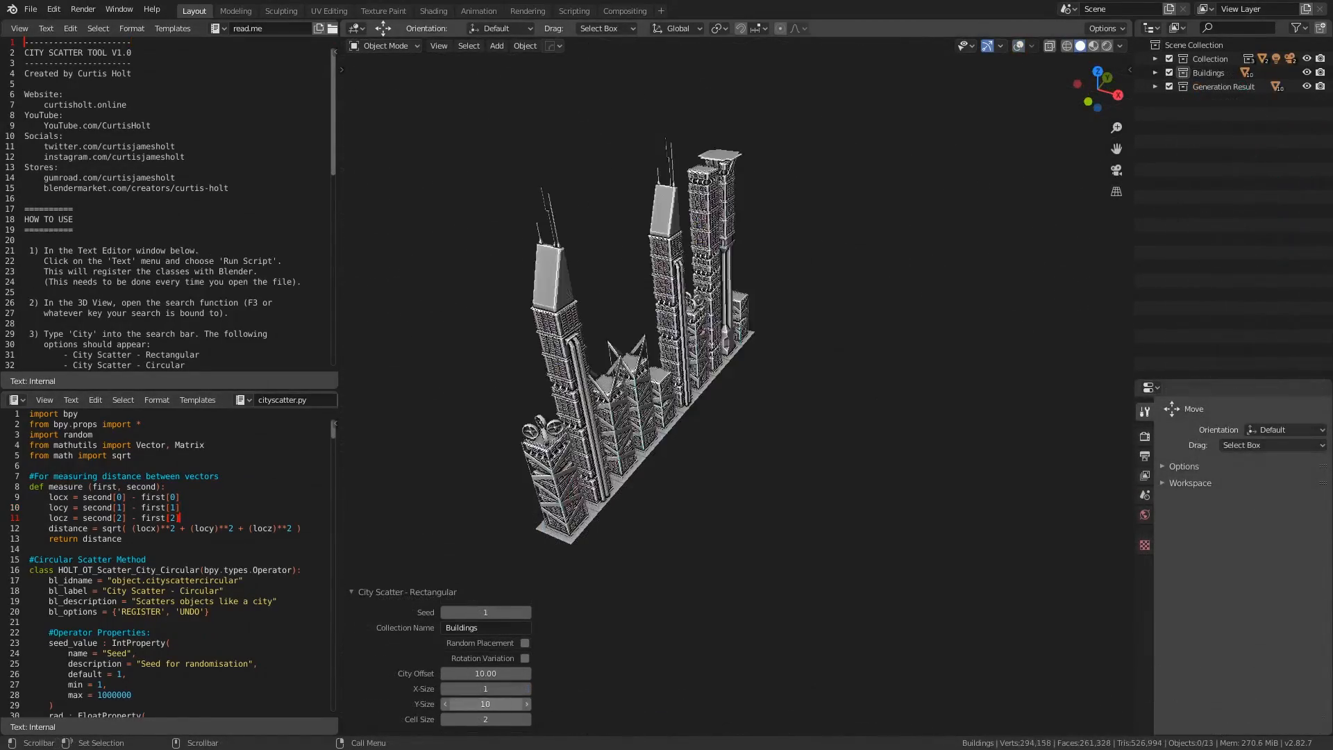
pyautogui.moveTo(486, 703); pyautogui.dragTo(542, 689)
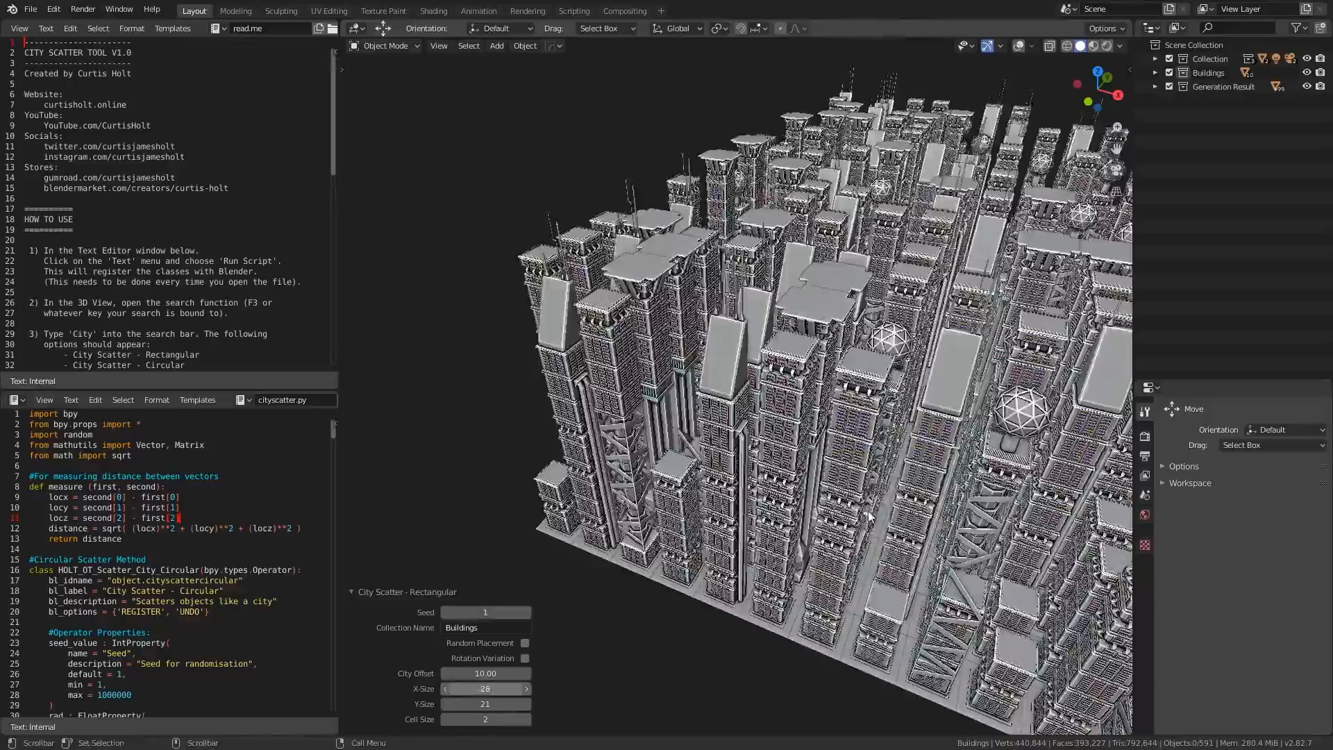
# Orbit in and fly through the streets to inspect the spread-out circular city.
pyautogui.moveTo(871, 515)
pyautogui.mouseDown(button='middle')
pyautogui.moveTo(746, 406)
pyautogui.moveTo(755, 390)
pyautogui.mouseUp(button='middle')
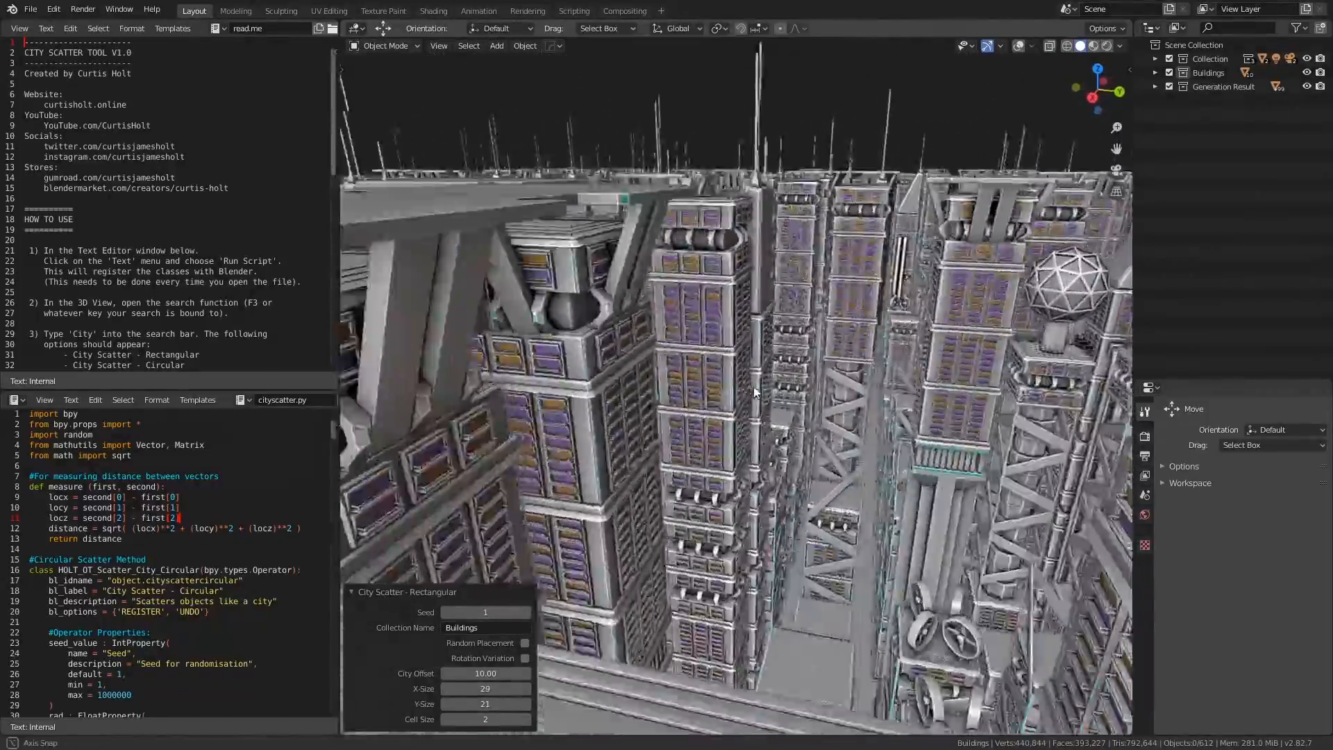
pyautogui.hotkey('shift', '`')
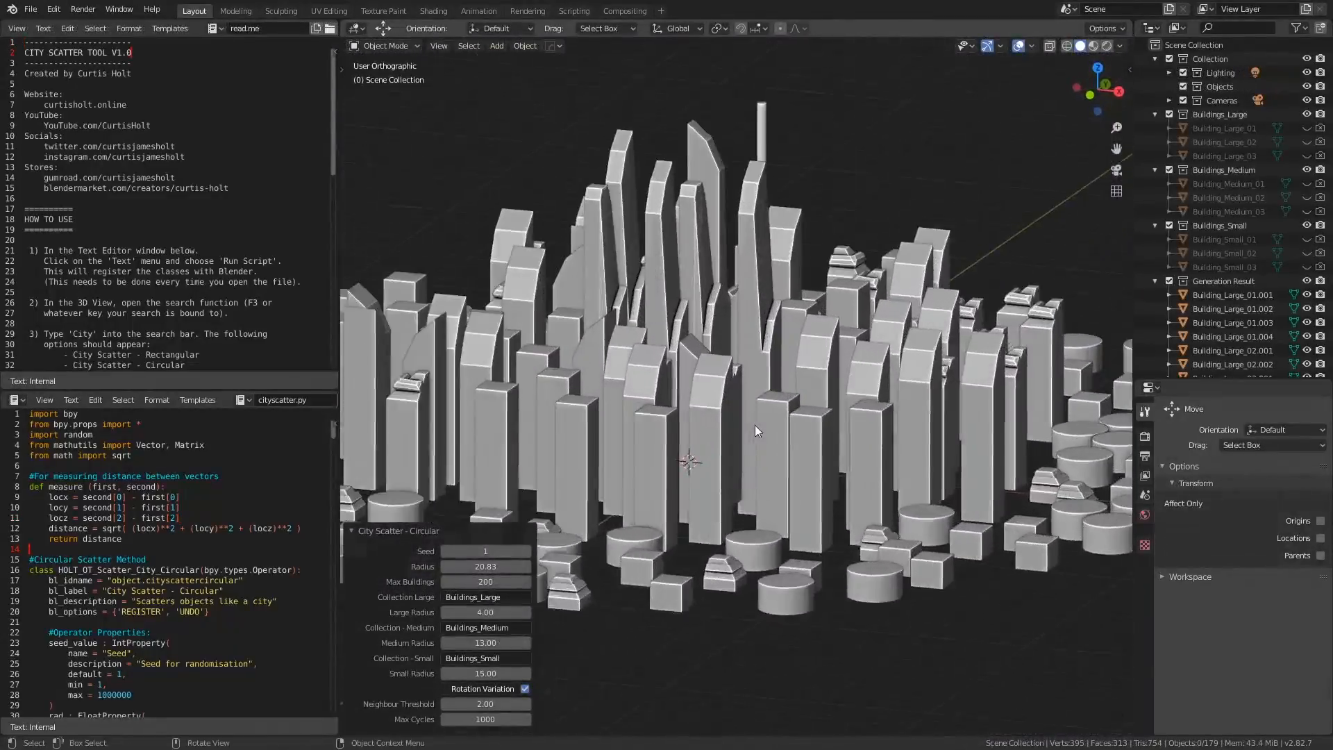
pyautogui.moveTo(755, 425); pyautogui.dragTo(693, 472, button='middle')
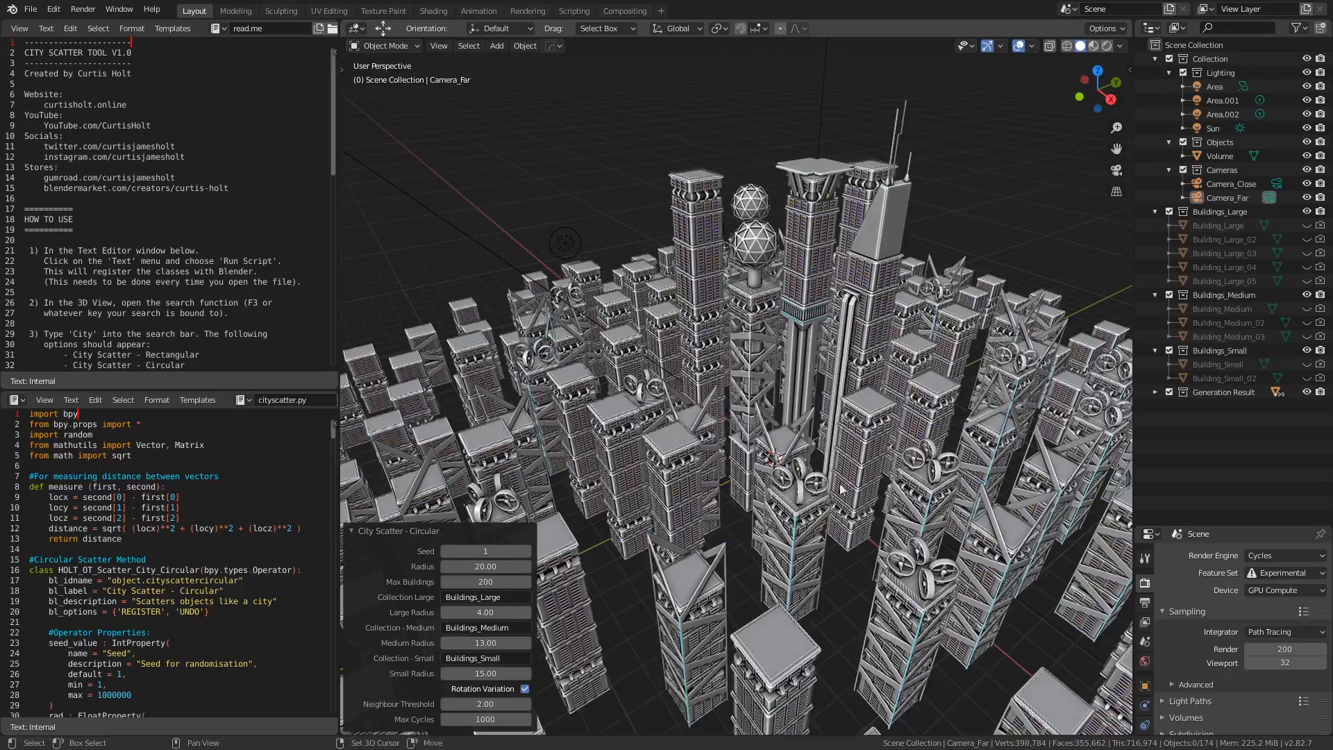
pyautogui.scroll(-4, 590, 499)
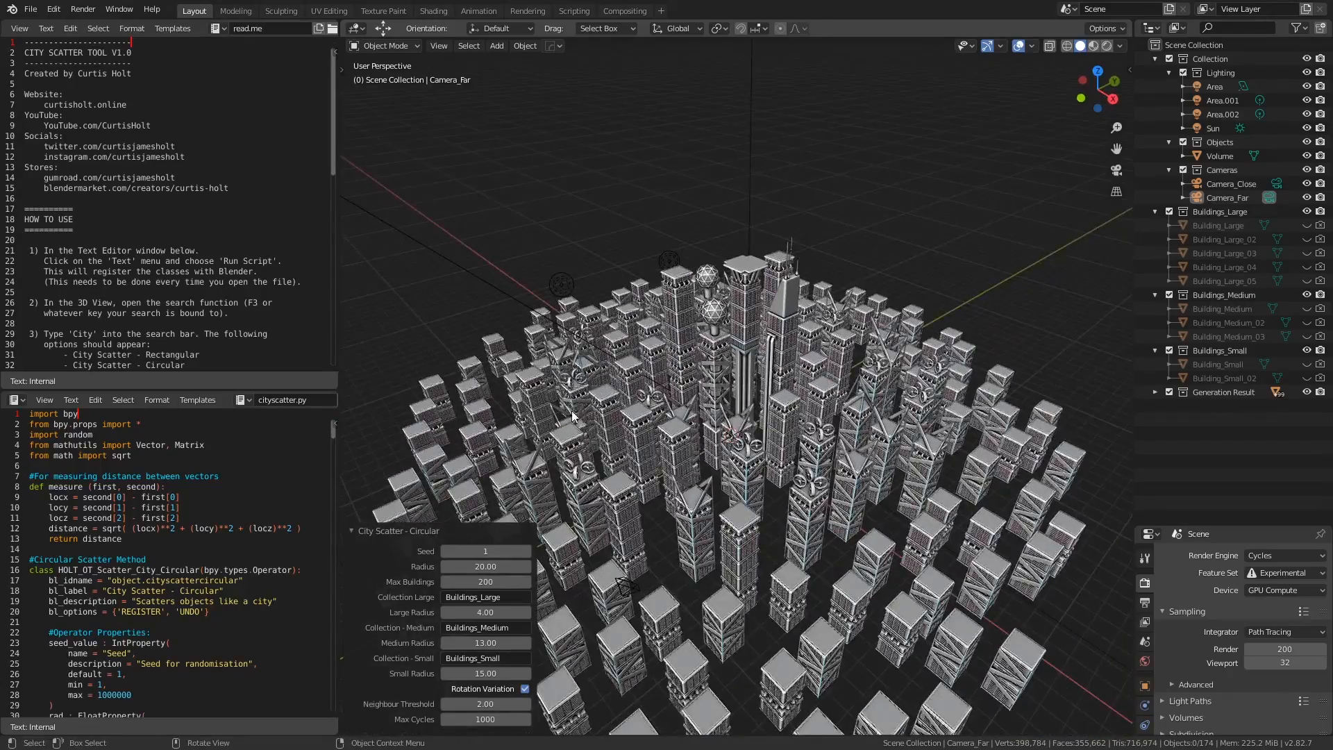
# Lower the Neighbour Threshold from 2.00 to 1.70 so buildings regenerate closer together.
pyautogui.moveTo(571, 416); pyautogui.dragTo(852, 491, button='middle')
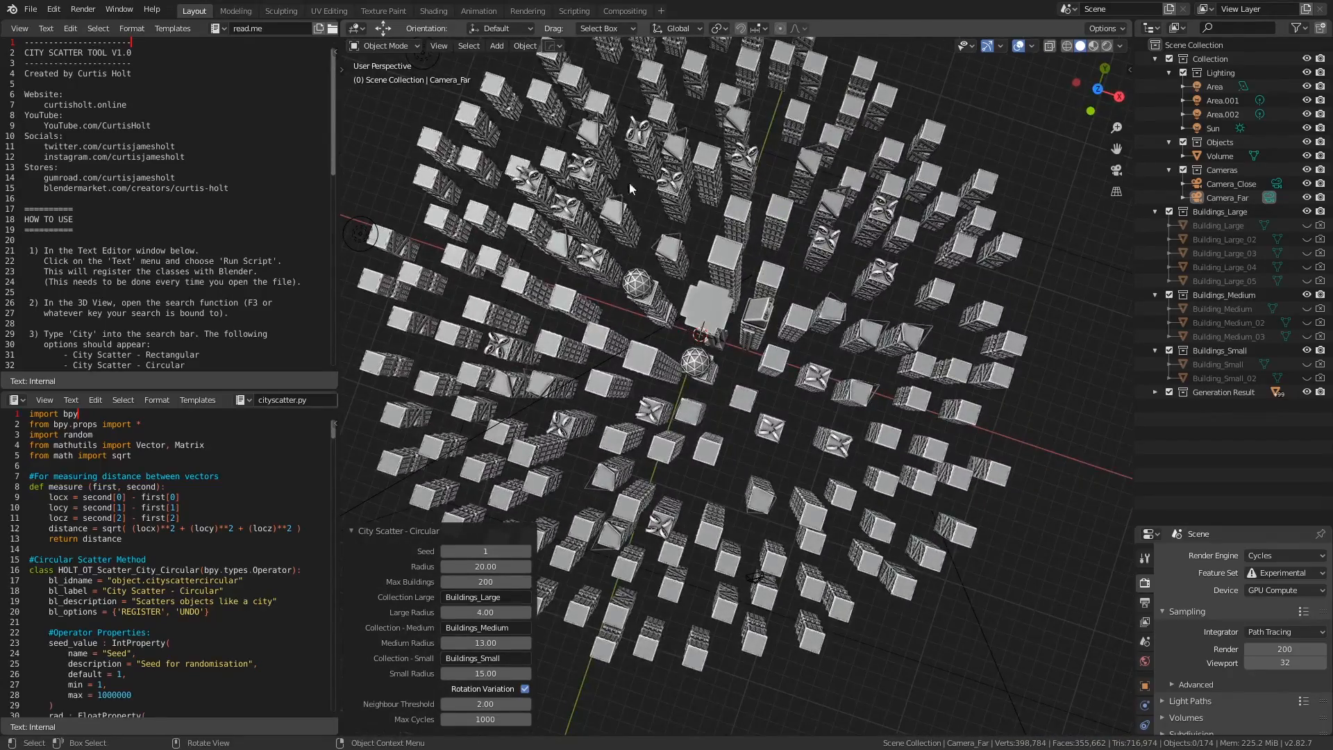
pyautogui.moveTo(708, 525); pyautogui.dragTo(745, 407, button='middle')
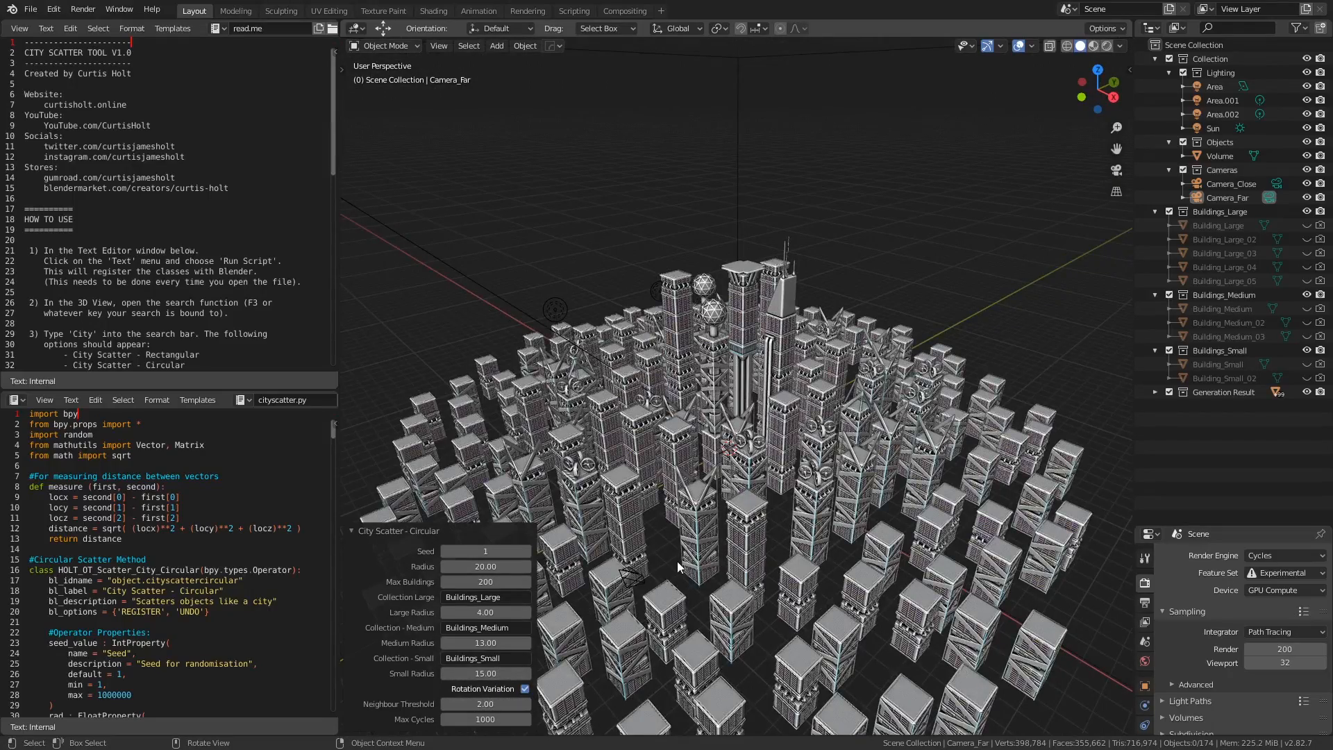
pyautogui.moveTo(678, 566); pyautogui.dragTo(666, 417, button='middle')
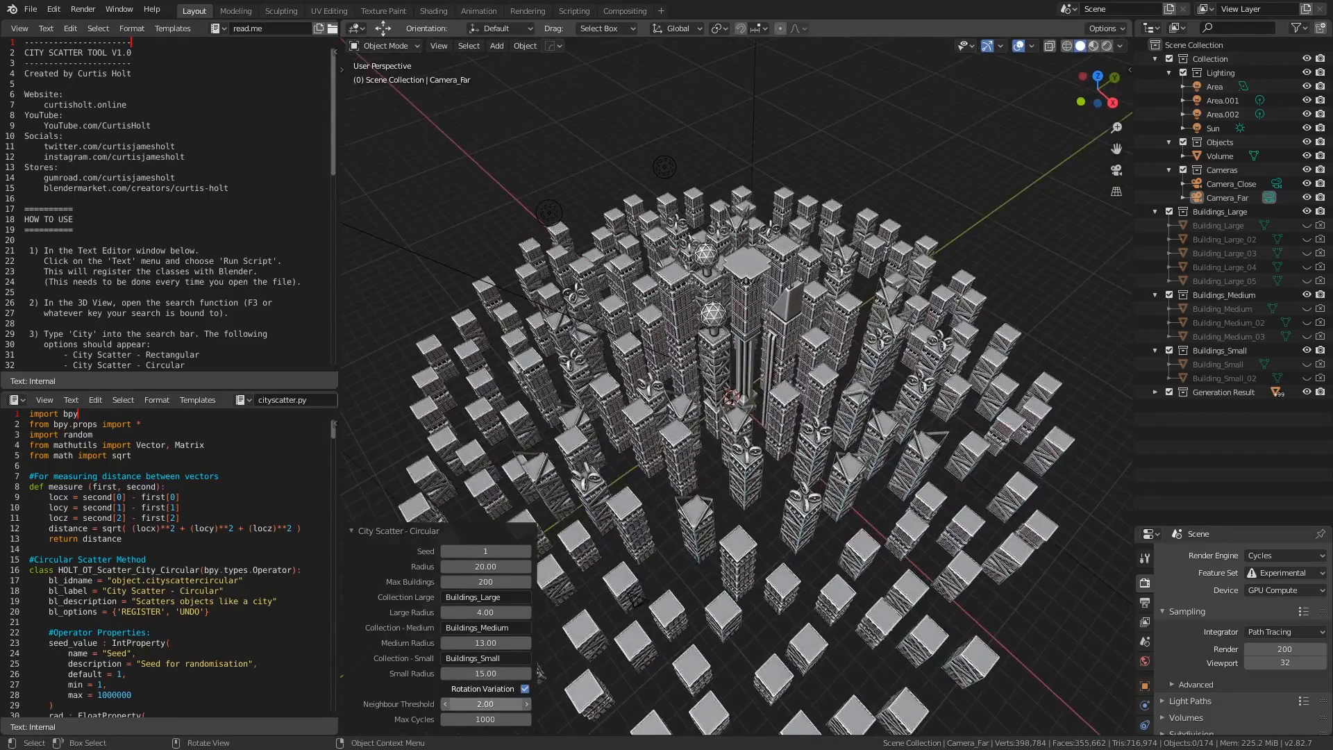
pyautogui.moveTo(498, 704)
pyautogui.mouseDown()
pyautogui.moveTo(468, 704)
pyautogui.moveTo(501, 703)
pyautogui.mouseUp()
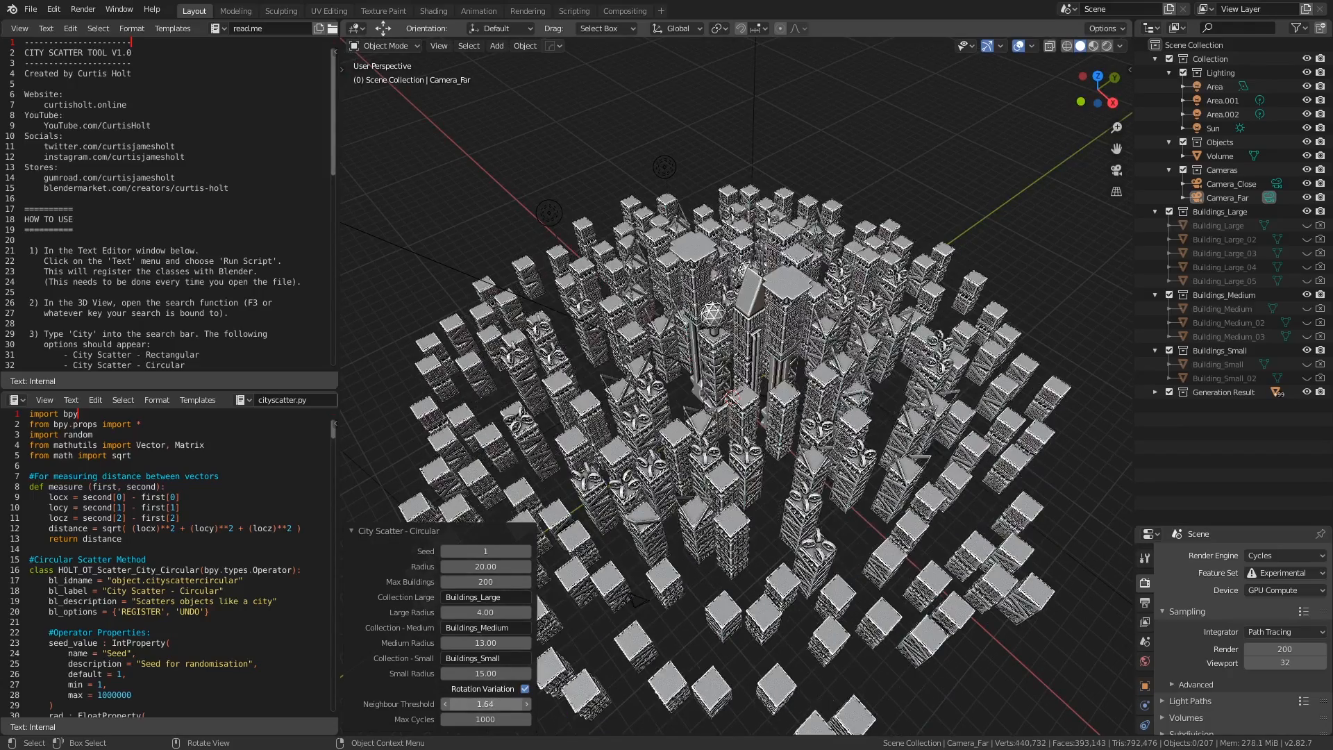
# Orbit the denser city and check it through the scene camera with Numpad 0.
pyautogui.keyDown('shift'); pyautogui.moveTo(856, 550); pyautogui.dragTo(813, 626, button='middle'); pyautogui.keyUp('shift')
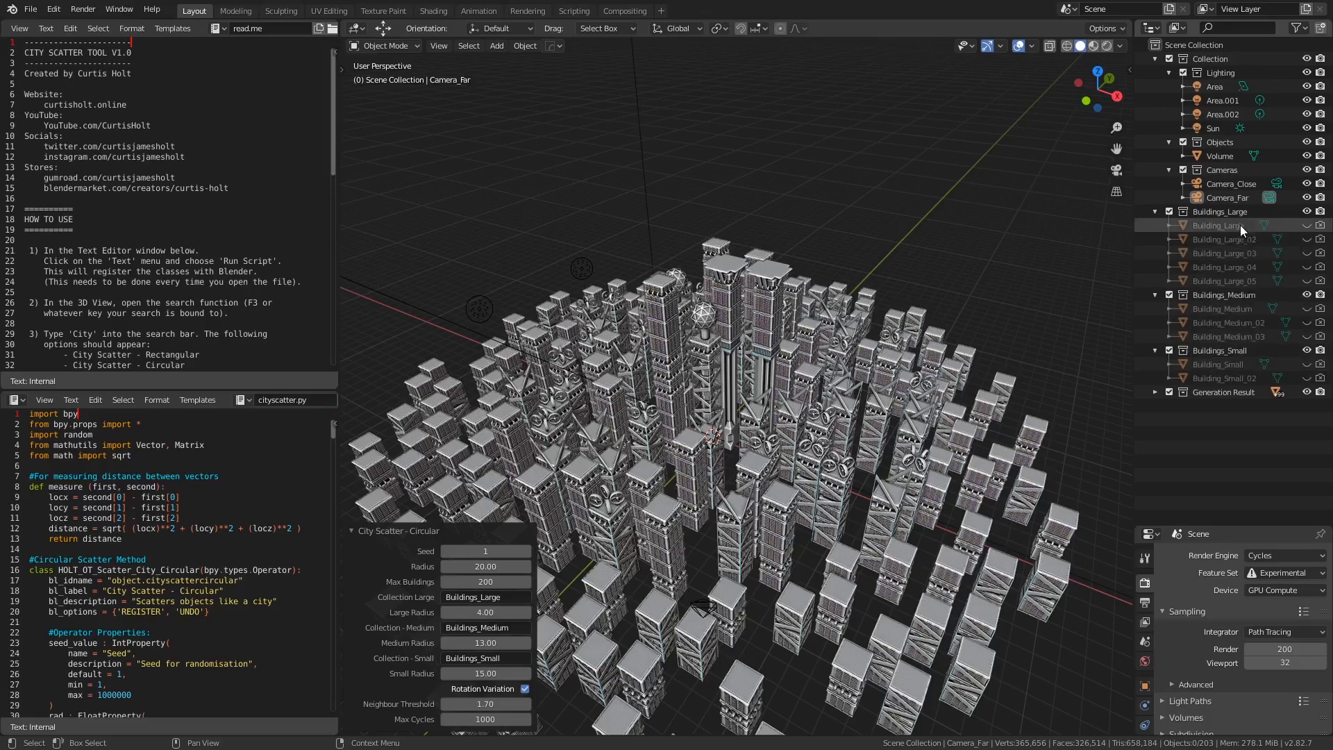
pyautogui.moveTo(730, 313); pyautogui.dragTo(781, 367, button='middle')
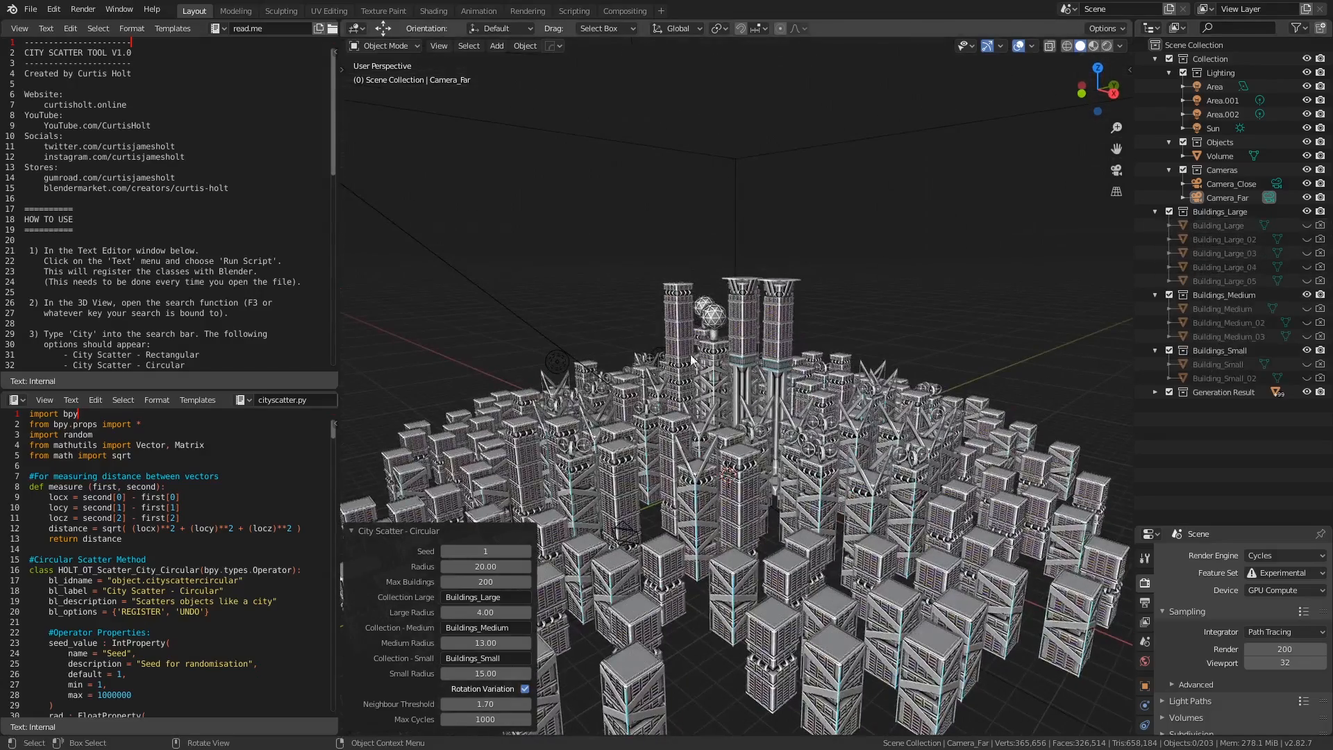
pyautogui.moveTo(691, 360); pyautogui.dragTo(833, 511, button='middle')
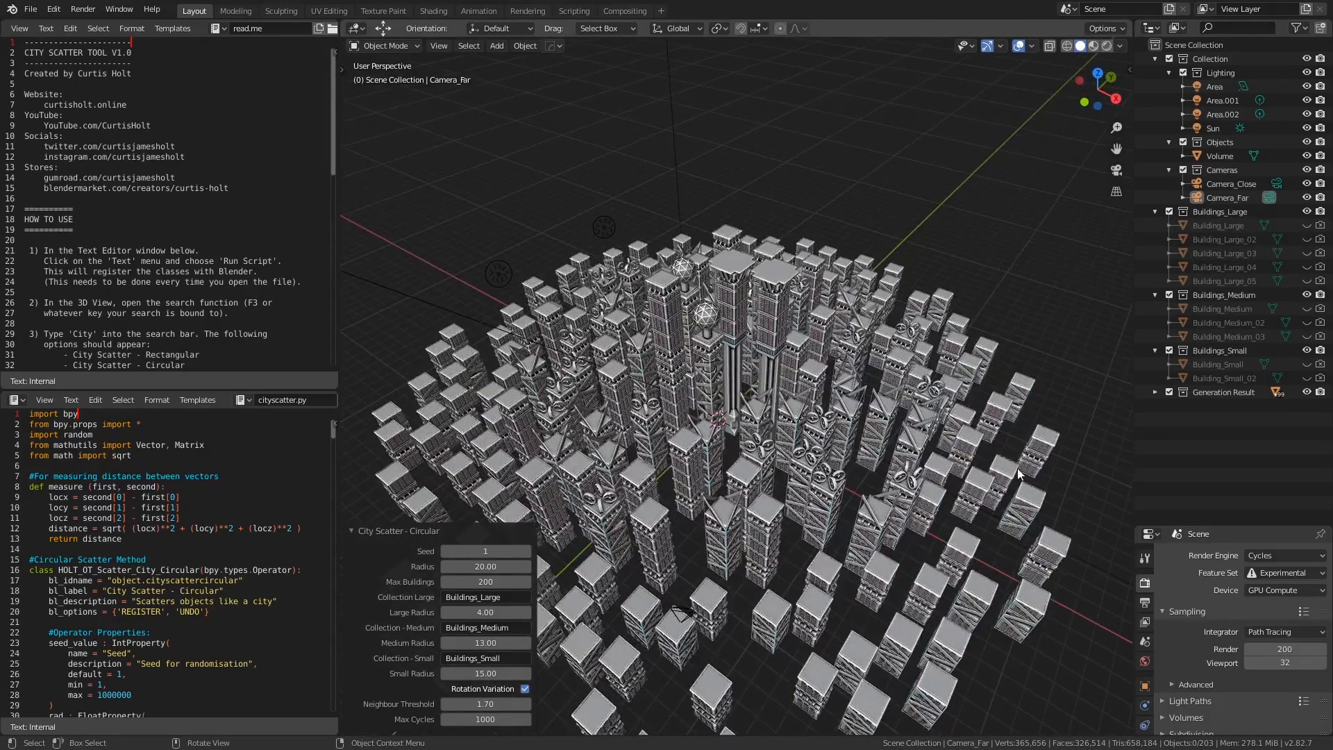
pyautogui.moveTo(983, 414)
pyautogui.mouseDown(button='middle')
pyautogui.moveTo(916, 525)
pyautogui.moveTo(843, 543)
pyautogui.moveTo(829, 464)
pyautogui.mouseUp(button='middle')
pyautogui.press('KP_0')
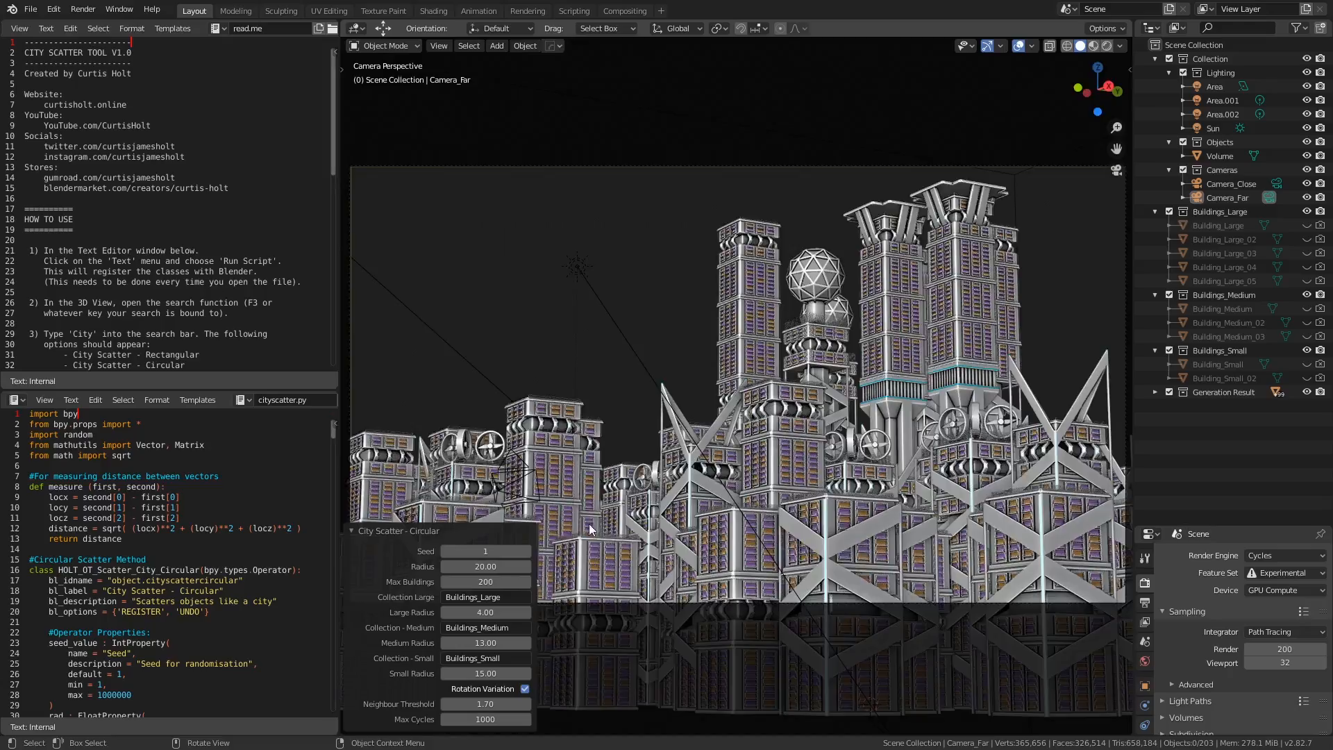
pyautogui.moveTo(764, 513); pyautogui.dragTo(545, 593, button='middle')
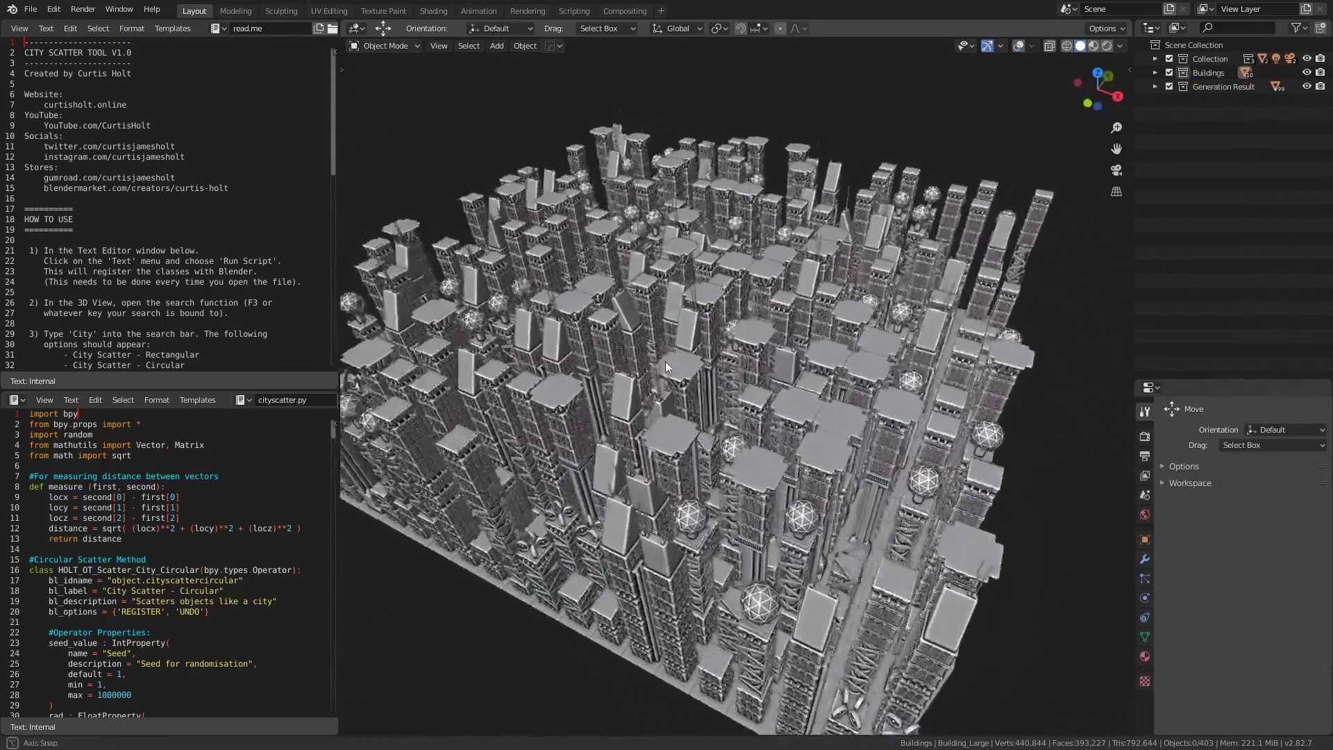
# Expand the Buildings collection in the Outliner and enter Walk navigation in the grid city.
pyautogui.moveTo(666, 361)
pyautogui.mouseDown(button='middle')
pyautogui.moveTo(732, 403)
pyautogui.moveTo(577, 349)
pyautogui.mouseUp(button='middle')
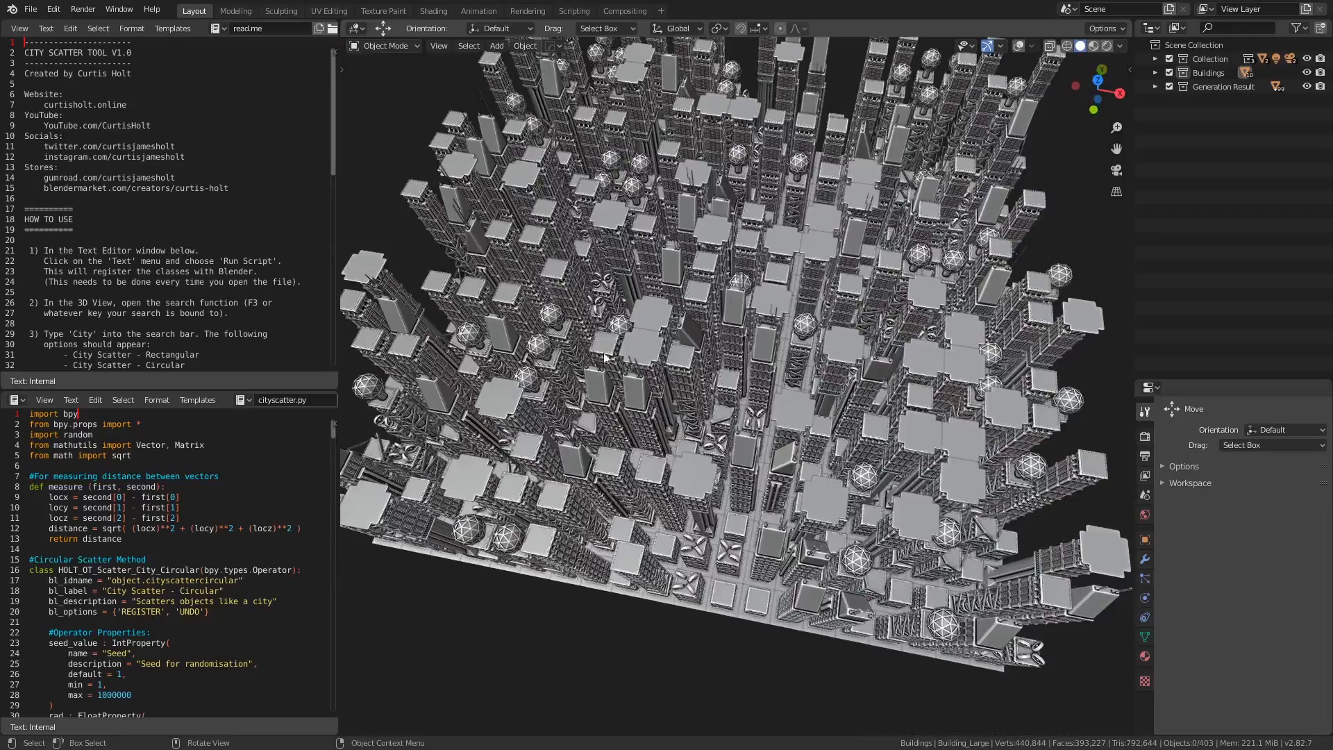
pyautogui.moveTo(682, 446)
pyautogui.mouseDown(button='middle')
pyautogui.moveTo(682, 388)
pyautogui.moveTo(833, 324)
pyautogui.mouseUp(button='middle')
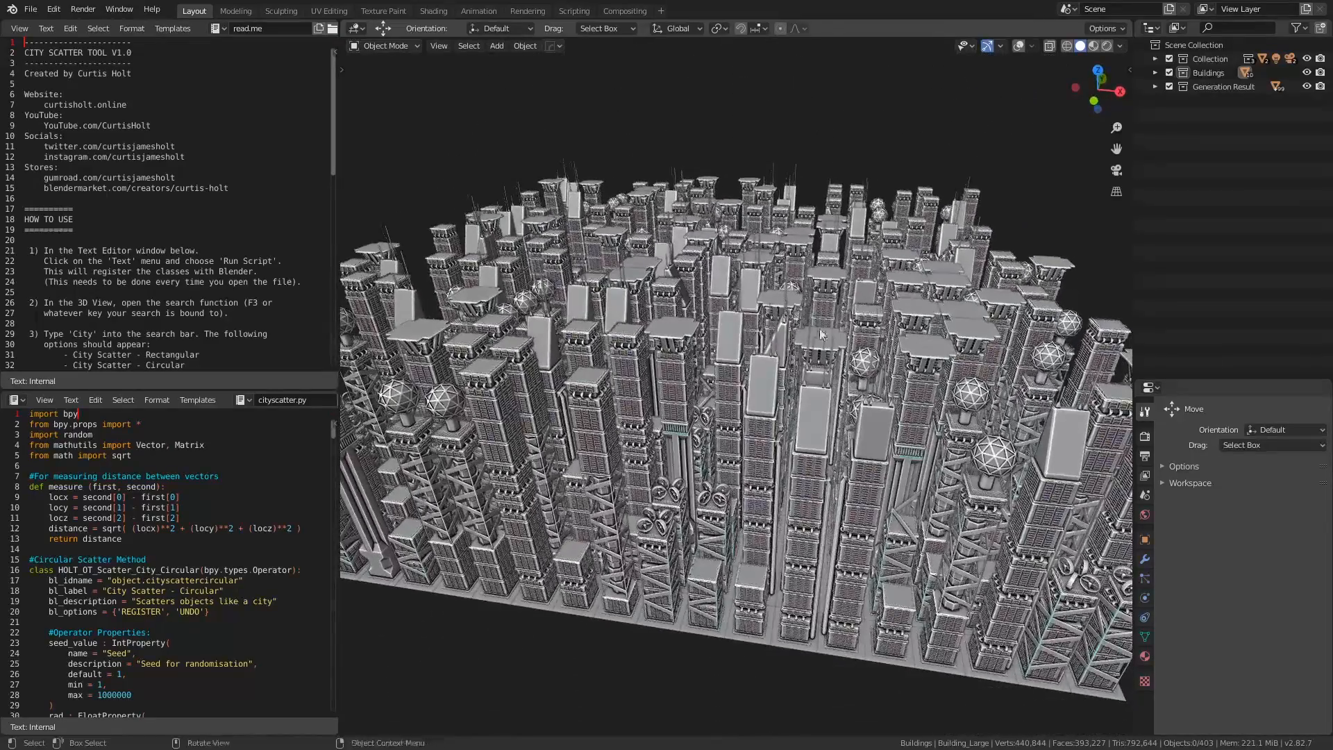
pyautogui.click(1155, 72)
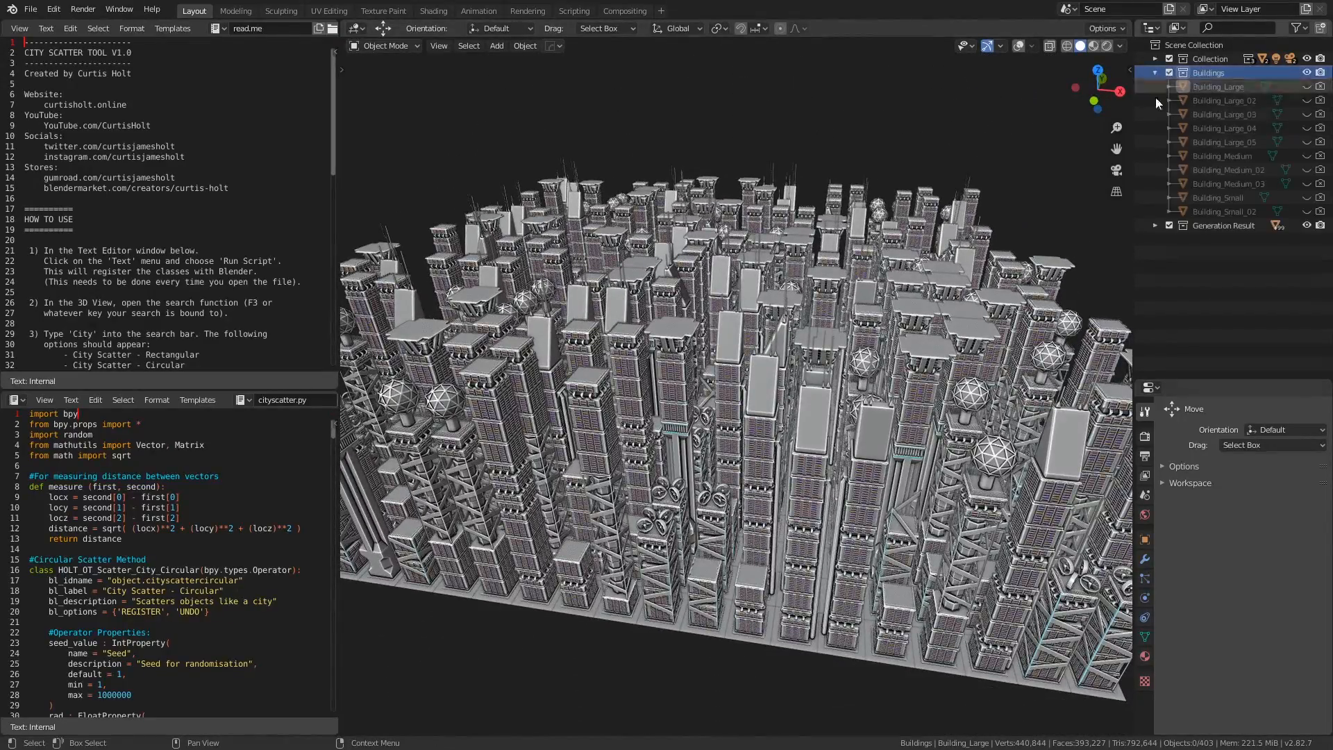
pyautogui.hotkey('shift', '`')
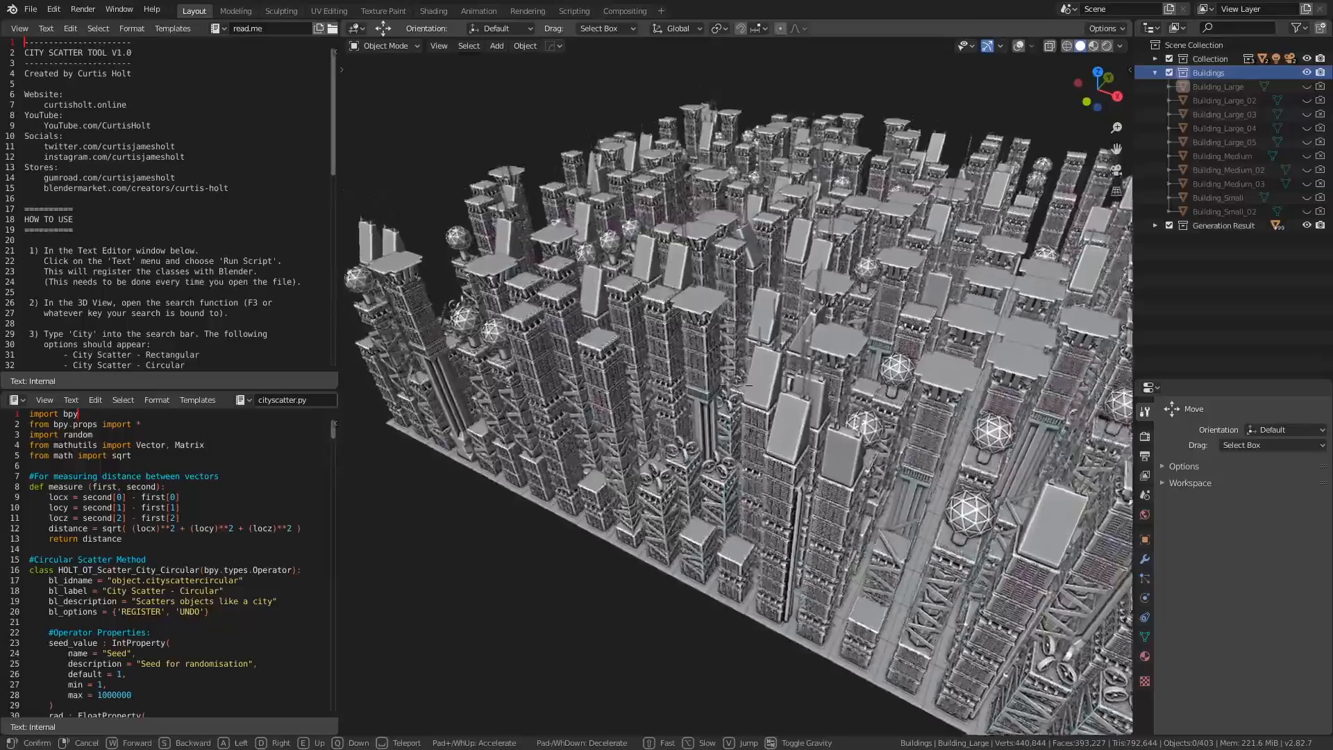
# Walk forward along the streets, look up at the towers, and restore viewport overlays.
pyautogui.press('w')
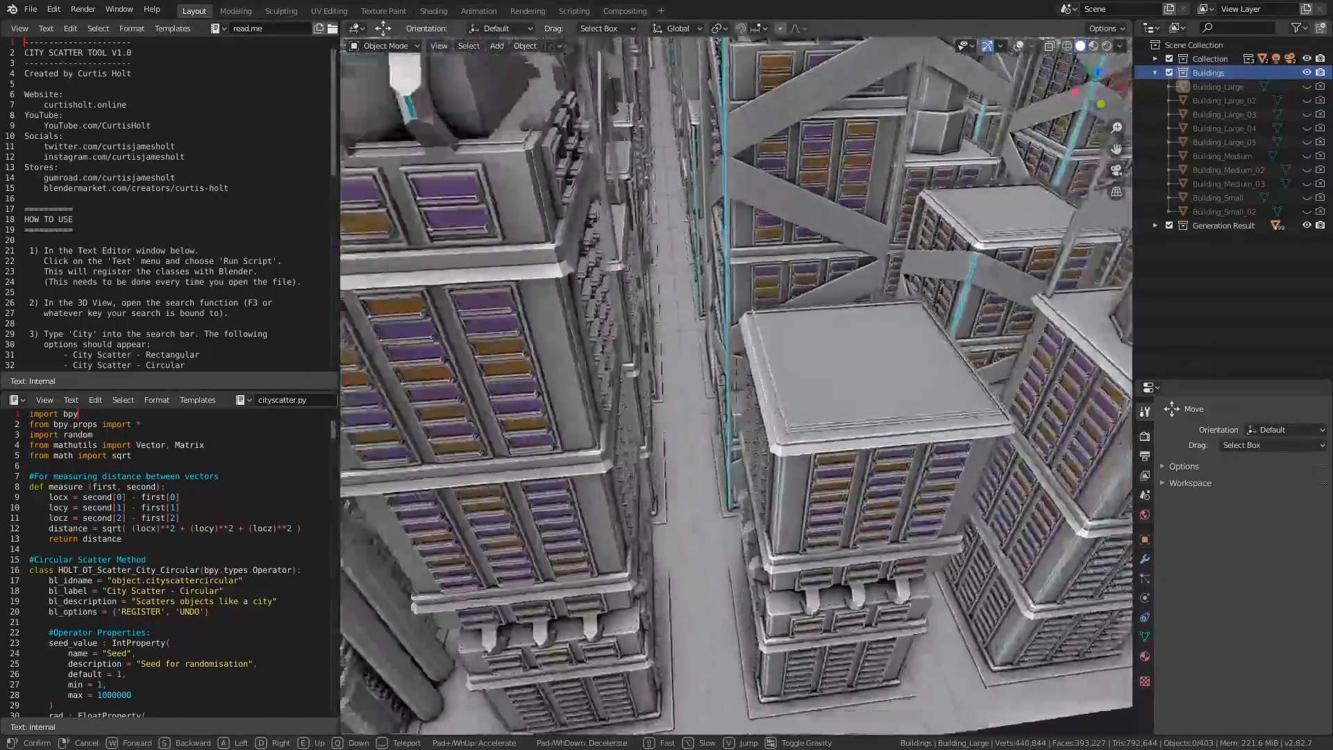
pyautogui.press('w')
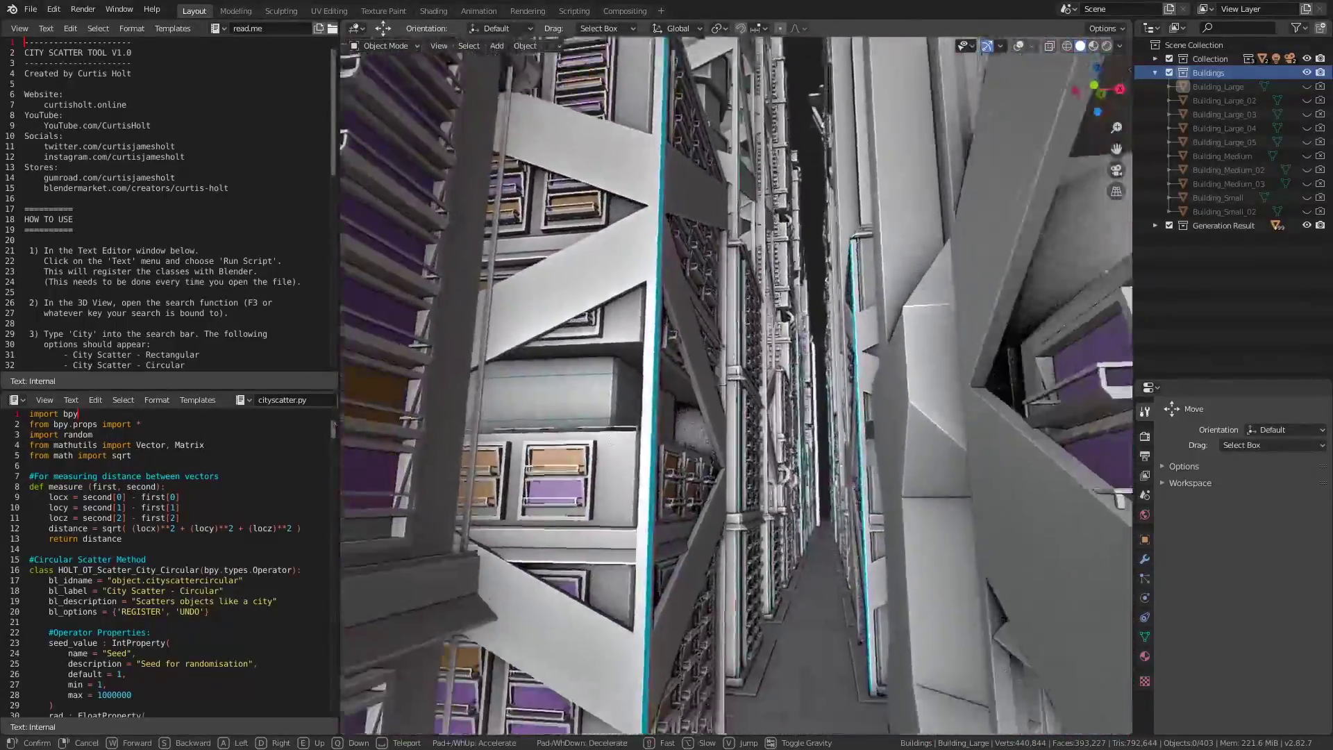
pyautogui.press('w')
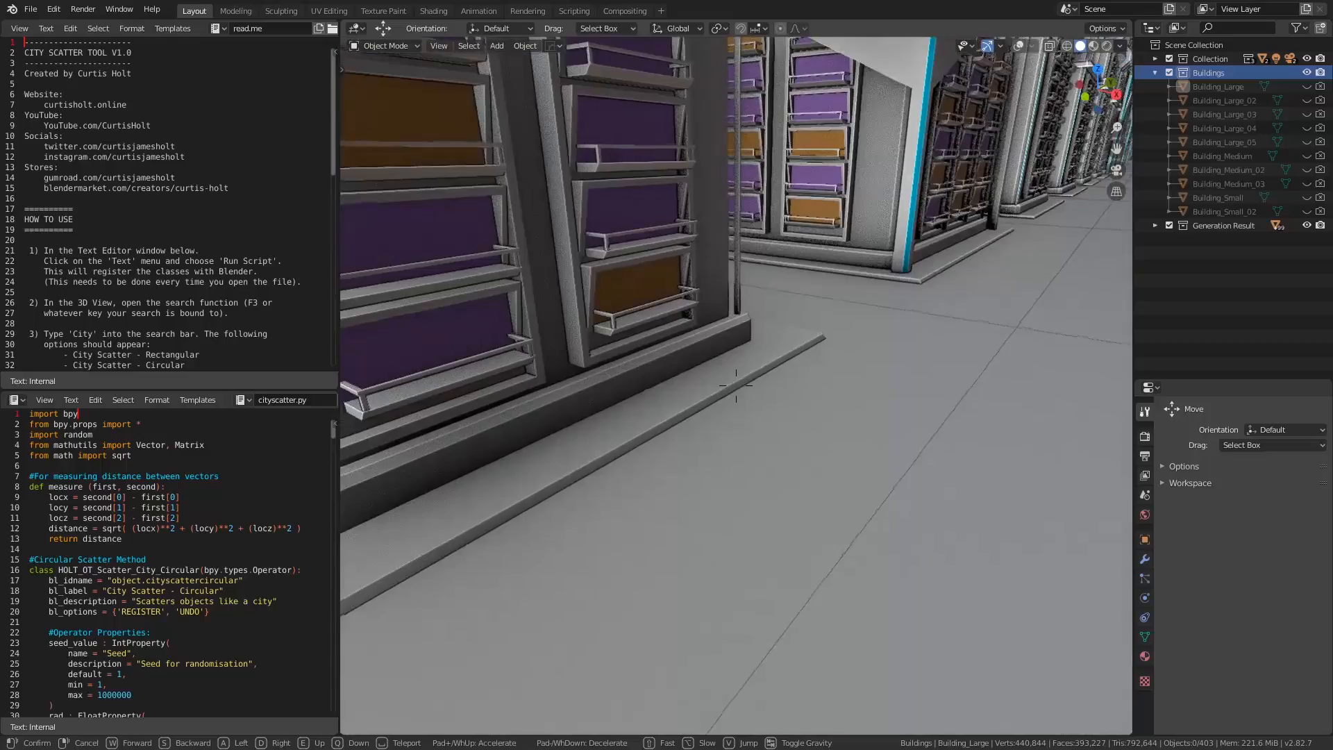
pyautogui.press('w')
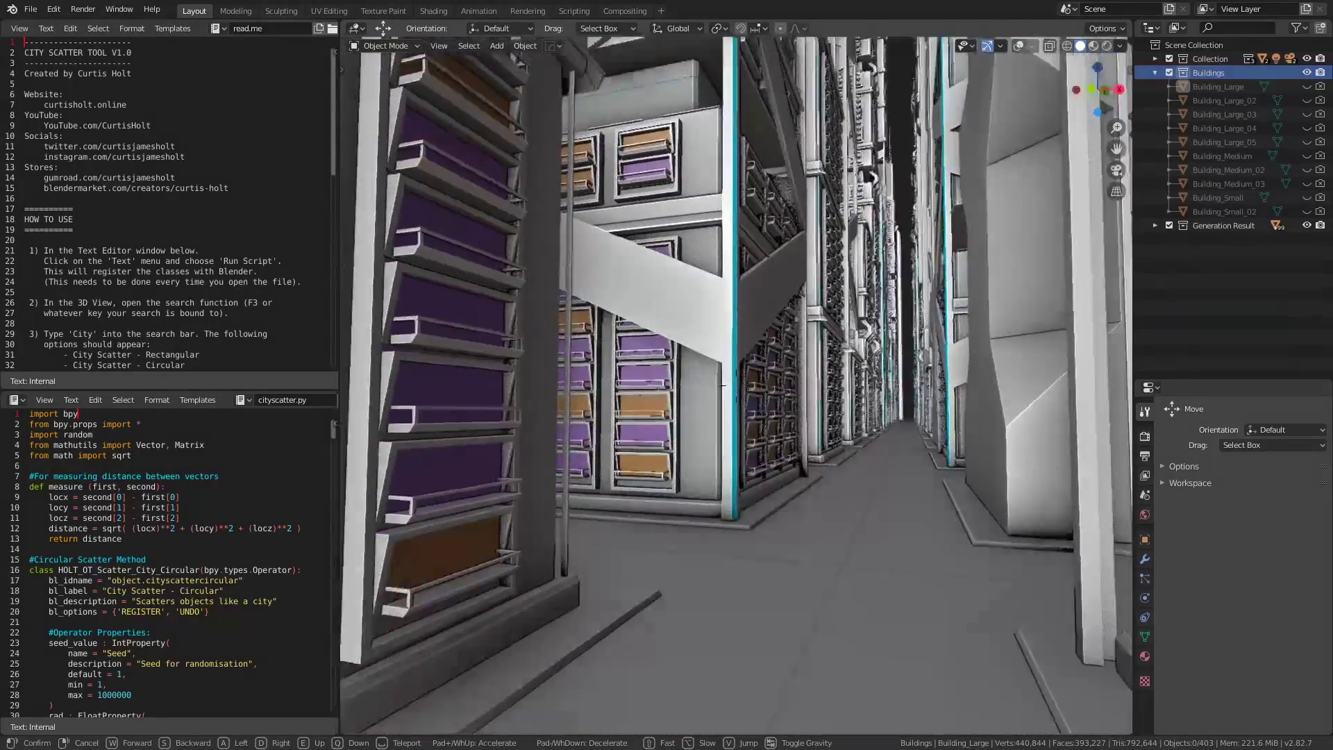
pyautogui.click(737, 386)
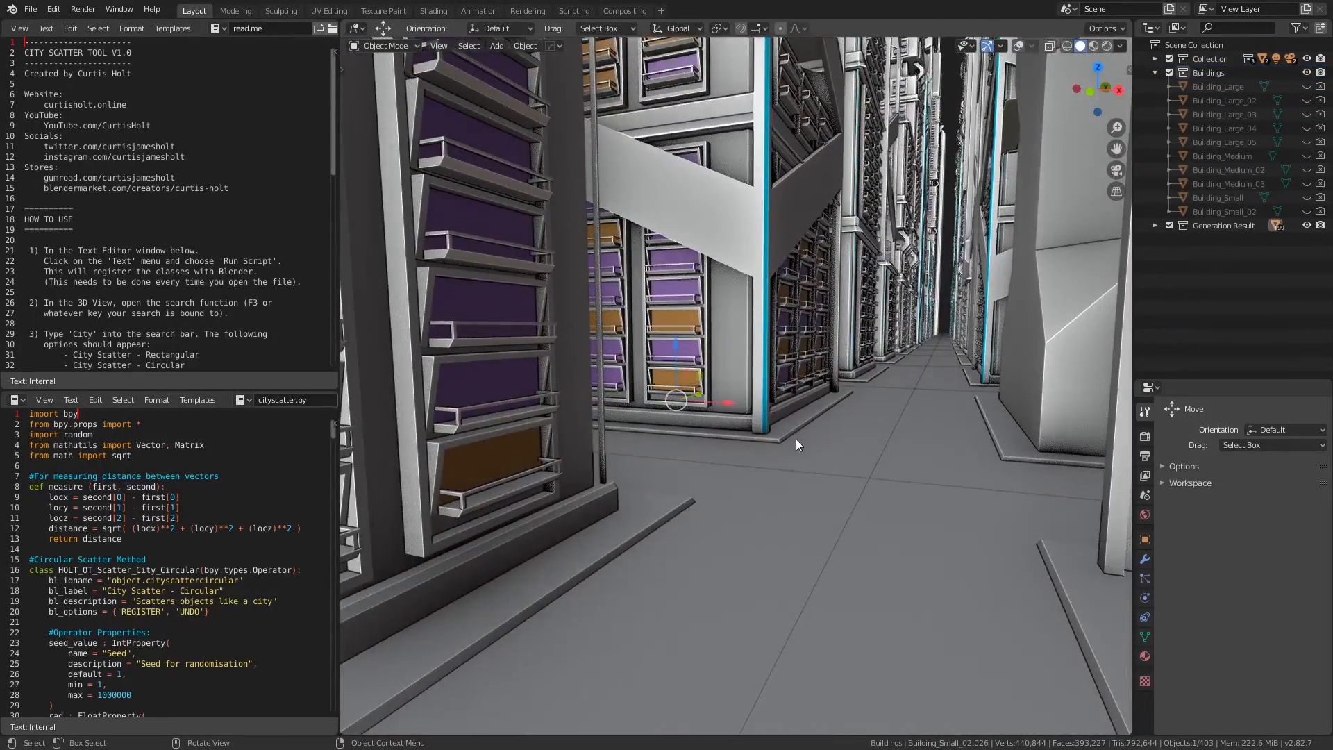
pyautogui.hotkey('shift', 'alt', 'z')
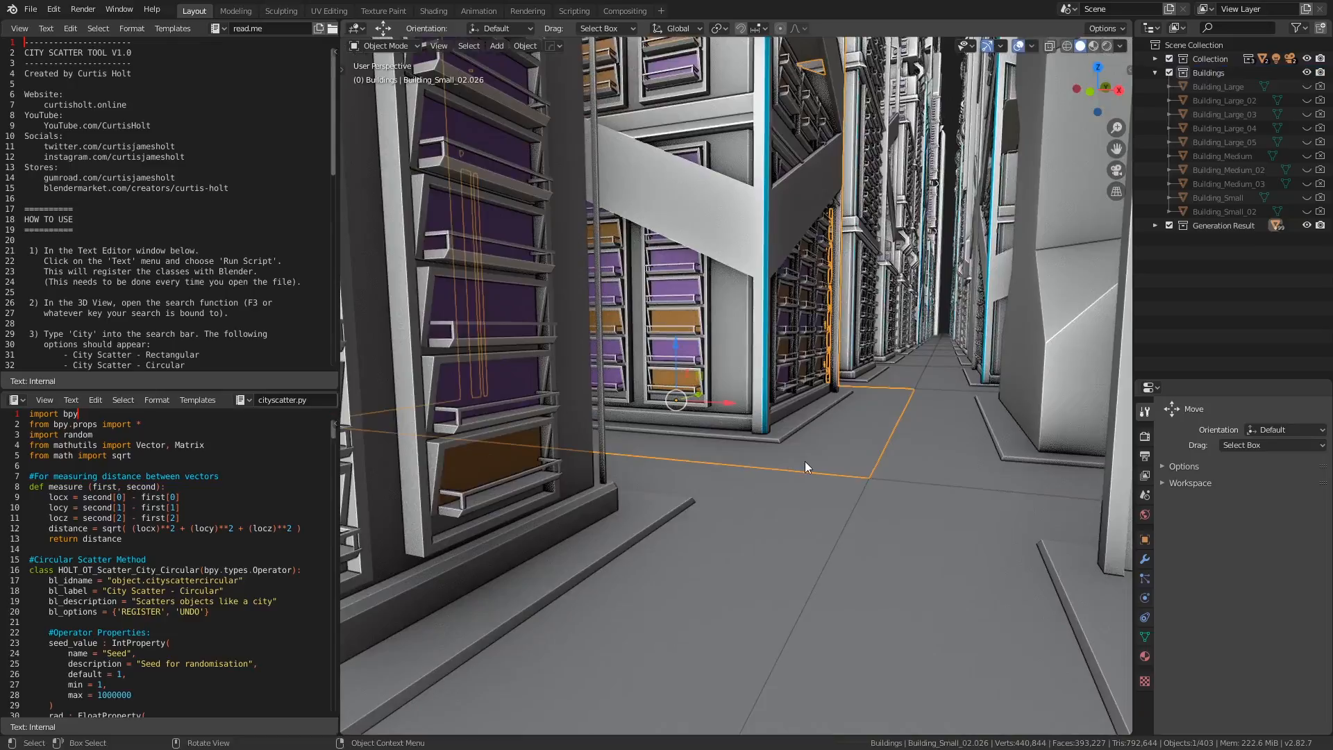
pyautogui.hotkey('shift', '`')
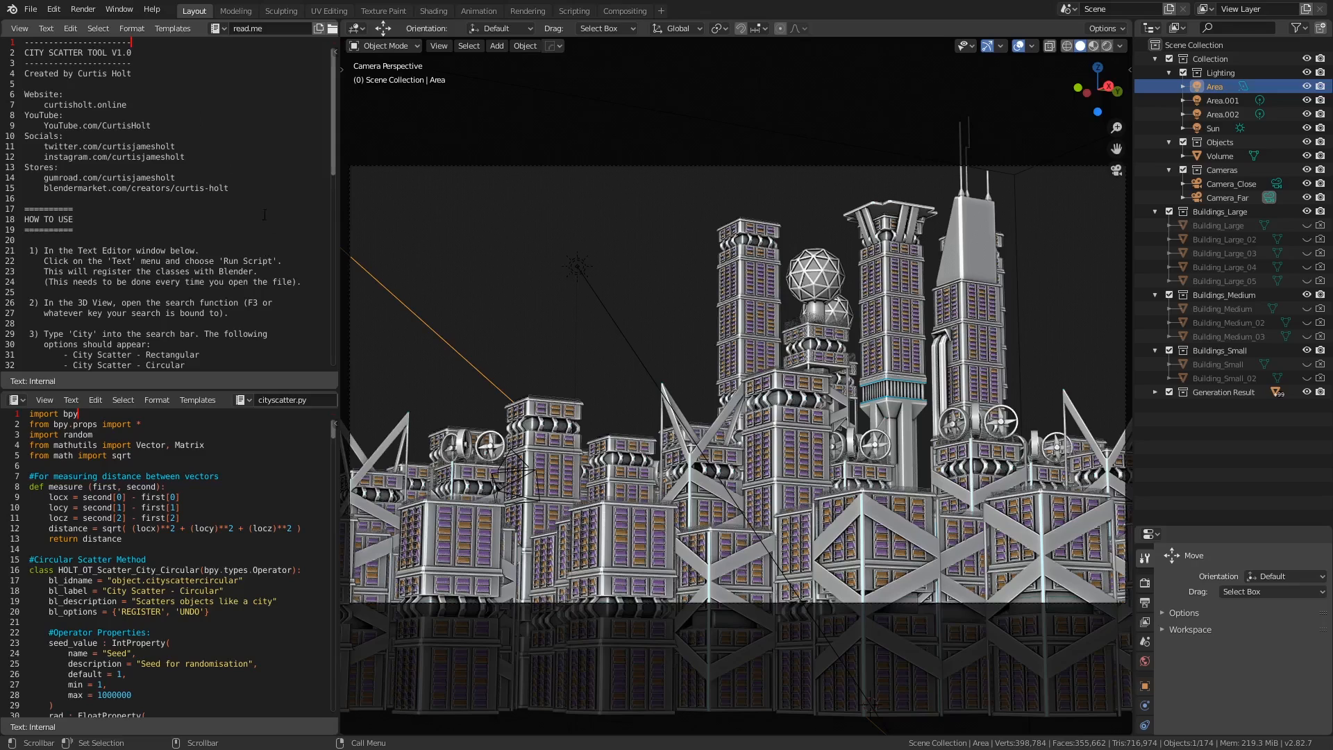
pyautogui.moveTo(263, 236); pyautogui.dragTo(156, 47)
pyautogui.click(165, 271)
pyautogui.scroll(-3, 165, 272)
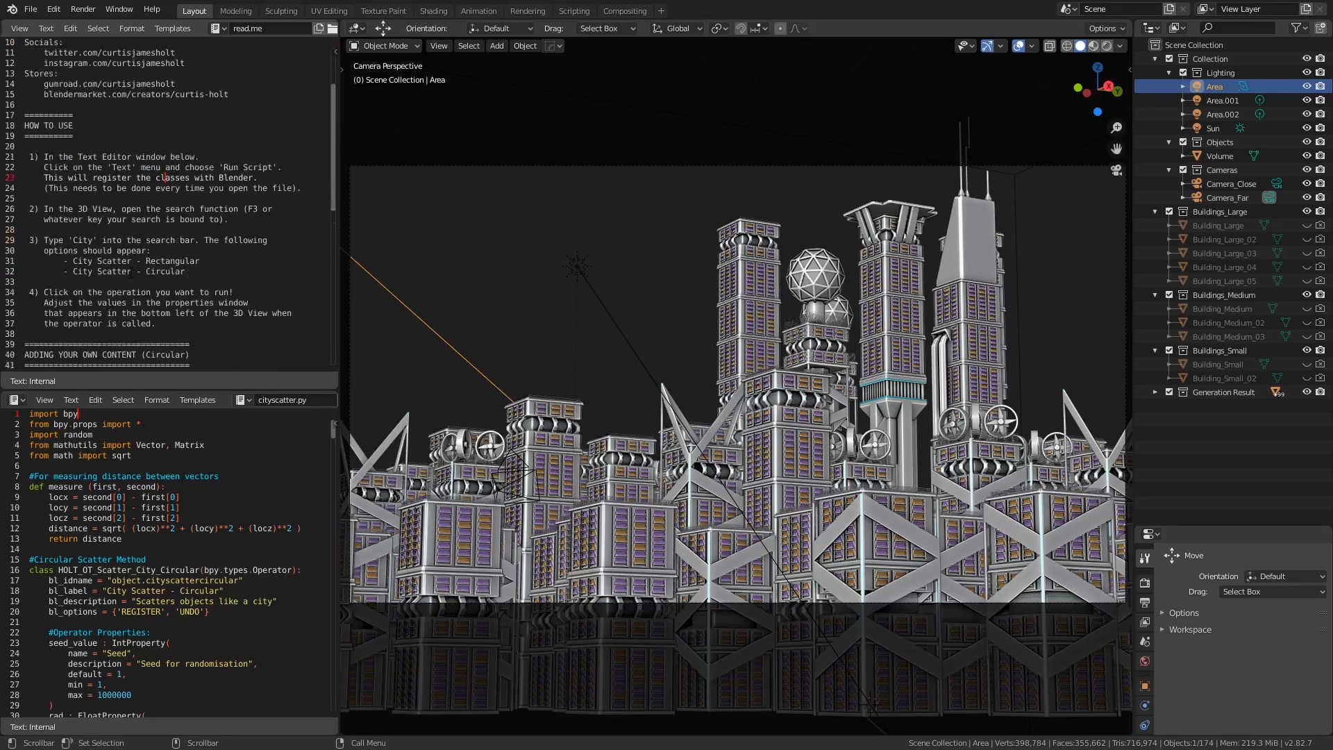
pyautogui.scroll(3, 164, 271)
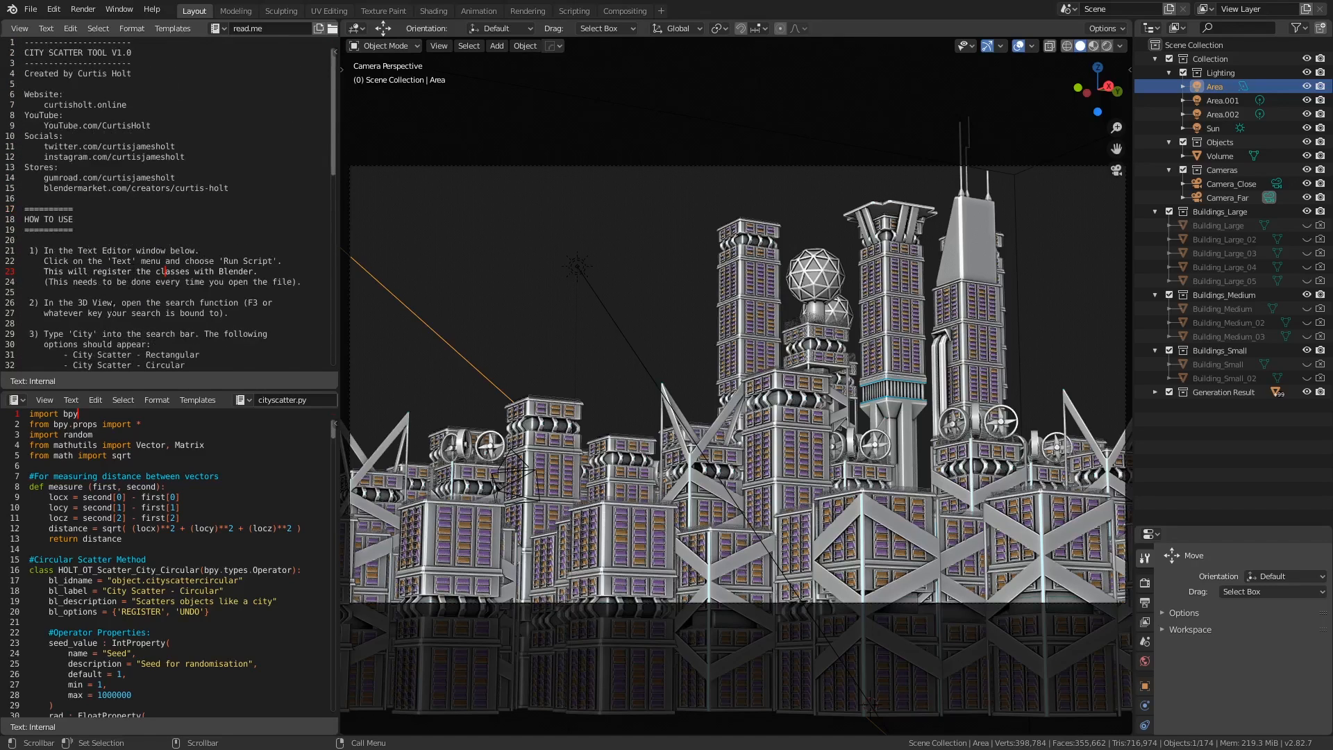
pyautogui.moveTo(157, 448); pyautogui.dragTo(245, 651)
pyautogui.click(245, 652)
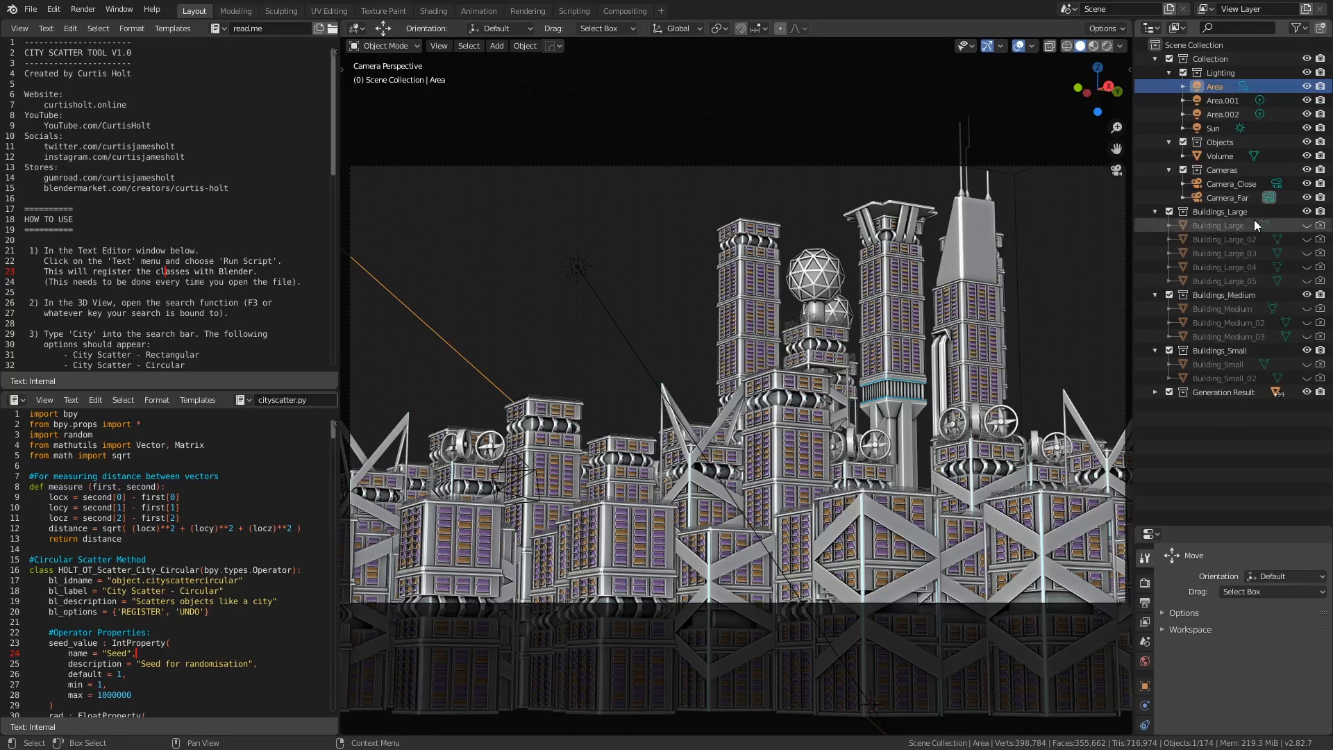
pyautogui.click(1237, 220)
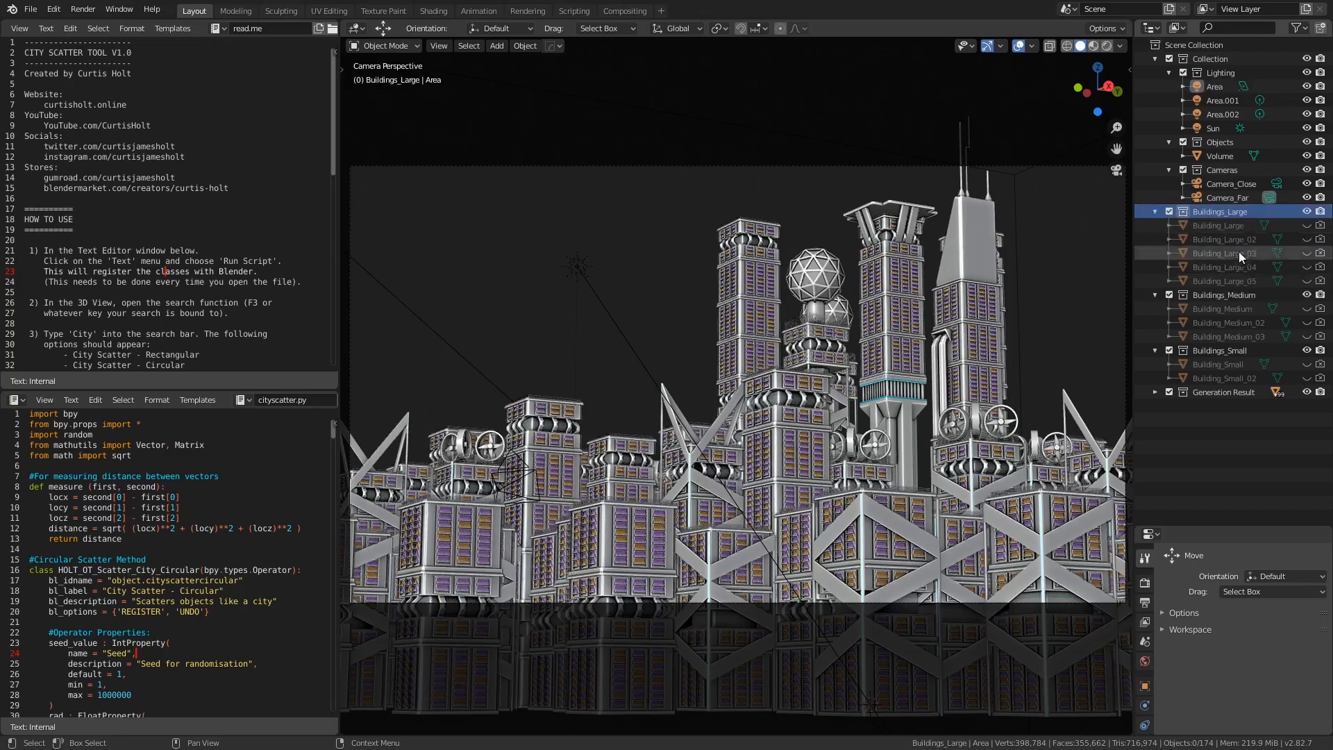
pyautogui.click(1249, 296)
pyautogui.click(1249, 353)
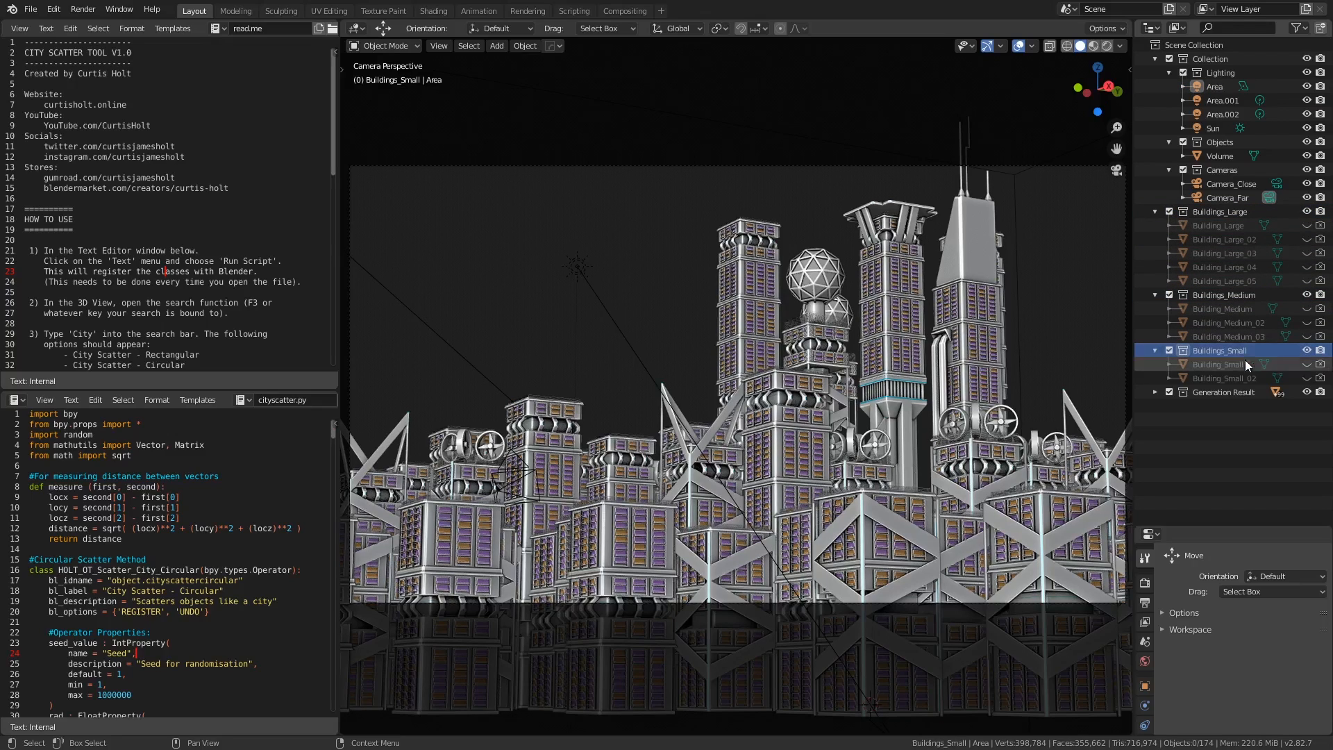
pyautogui.click(1154, 392)
pyautogui.click(1225, 392)
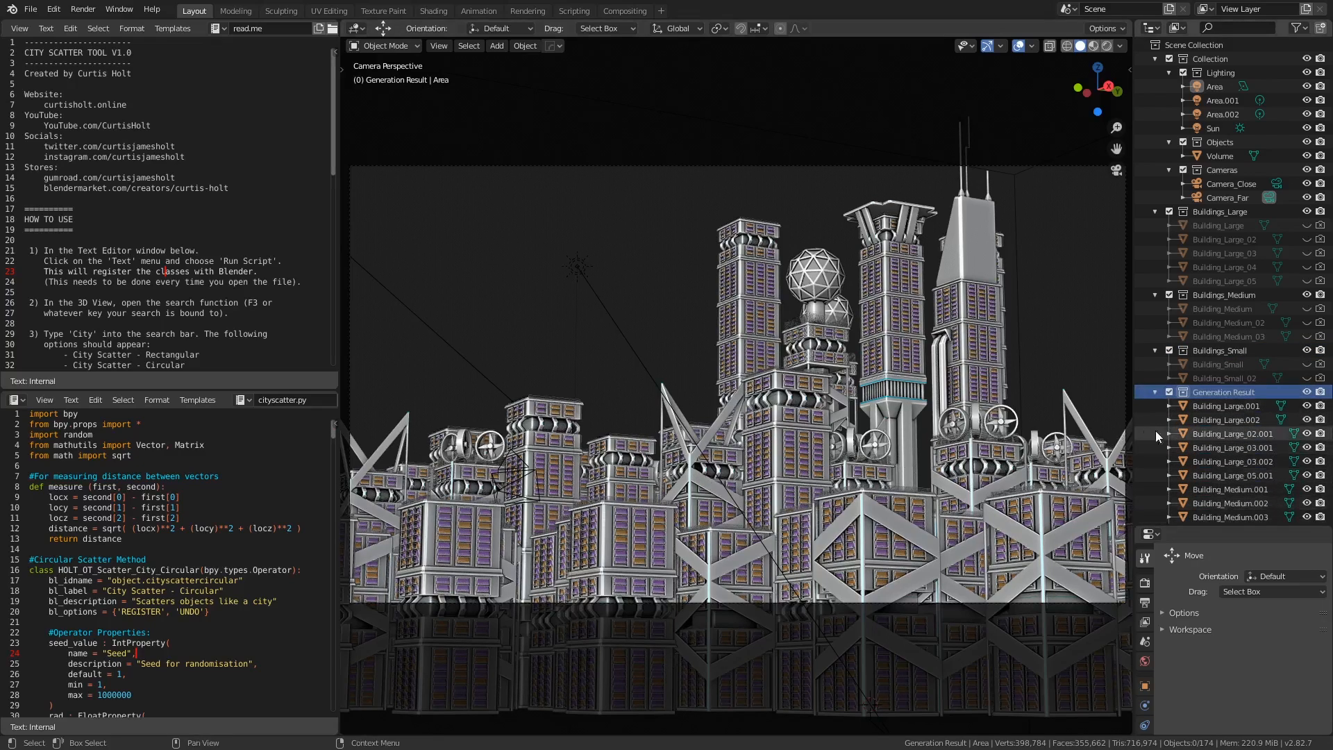
pyautogui.click(1154, 393)
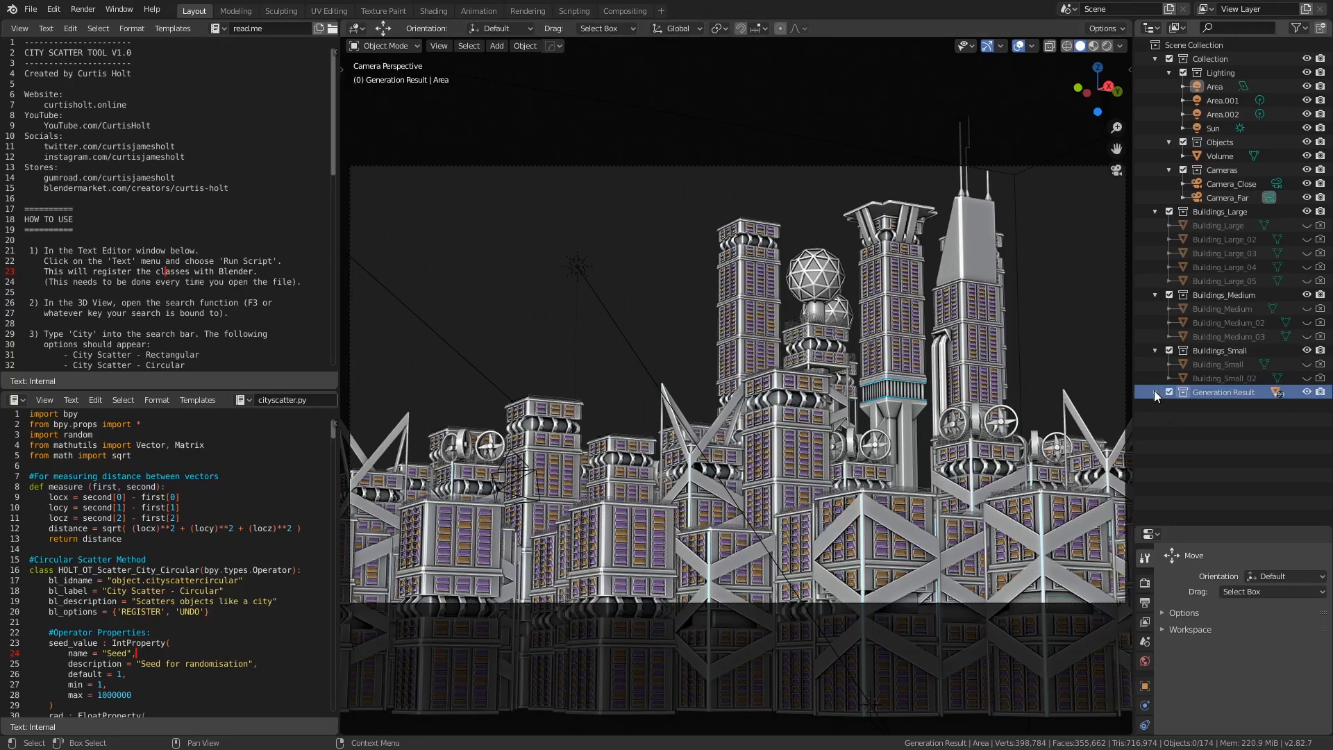
pyautogui.click(1154, 390)
pyautogui.scroll(-2, 1220, 490)
pyautogui.scroll(-1, 1221, 501)
pyautogui.scroll(3, 1220, 498)
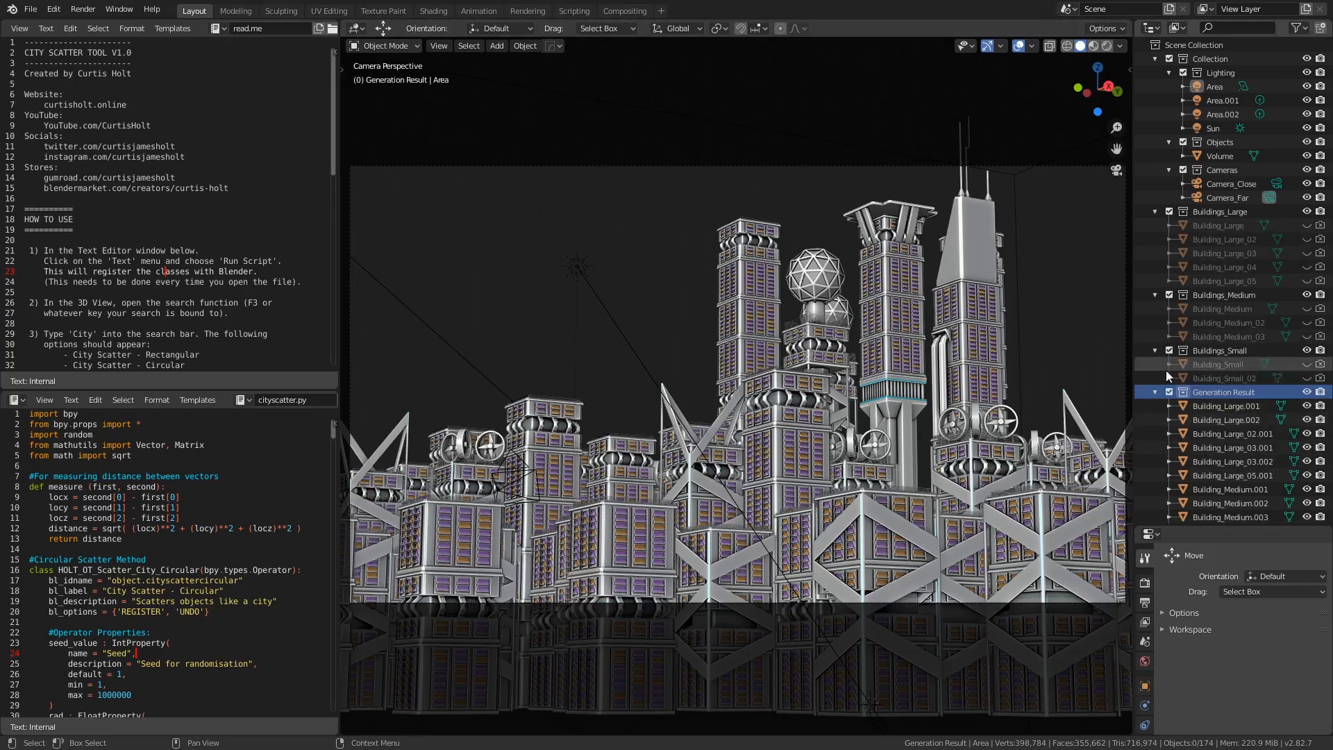
pyautogui.click(1155, 391)
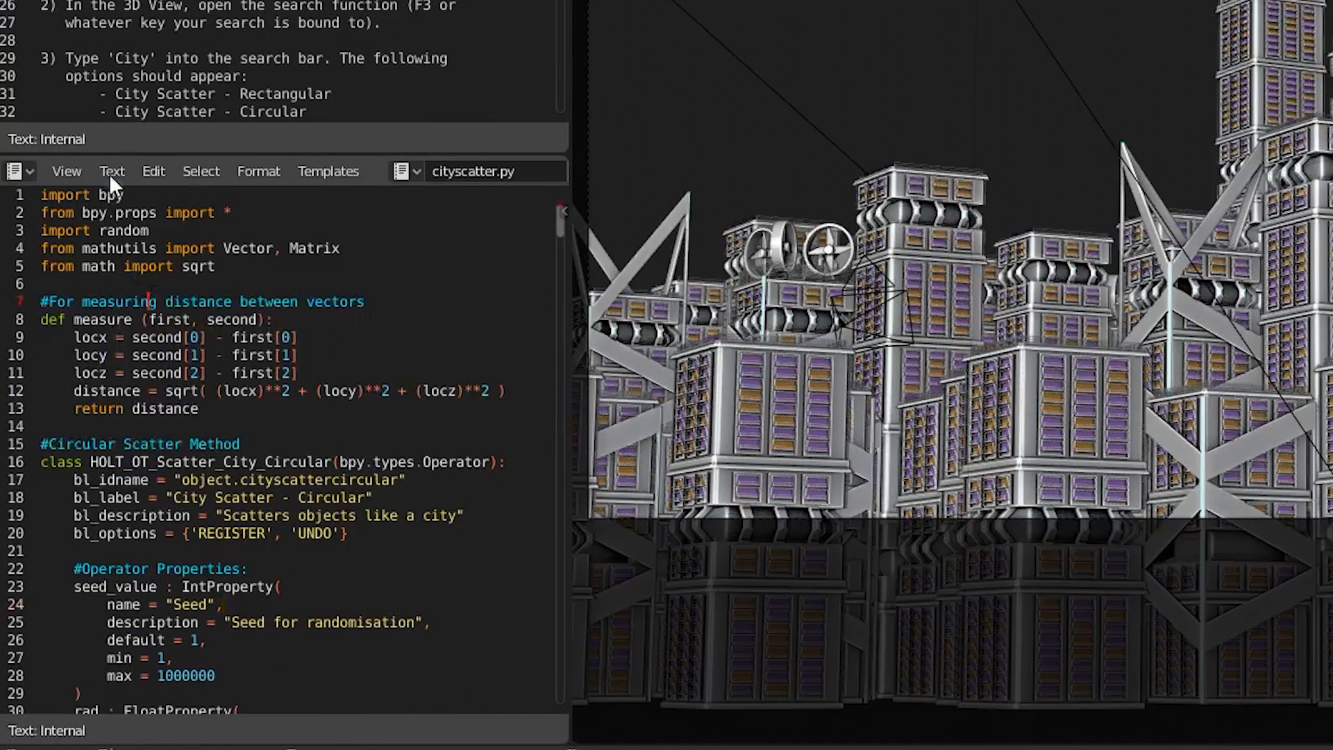
# Run the city scatter script, then launch City Scatter - Circular from the F3 search.
pyautogui.click(111, 171)
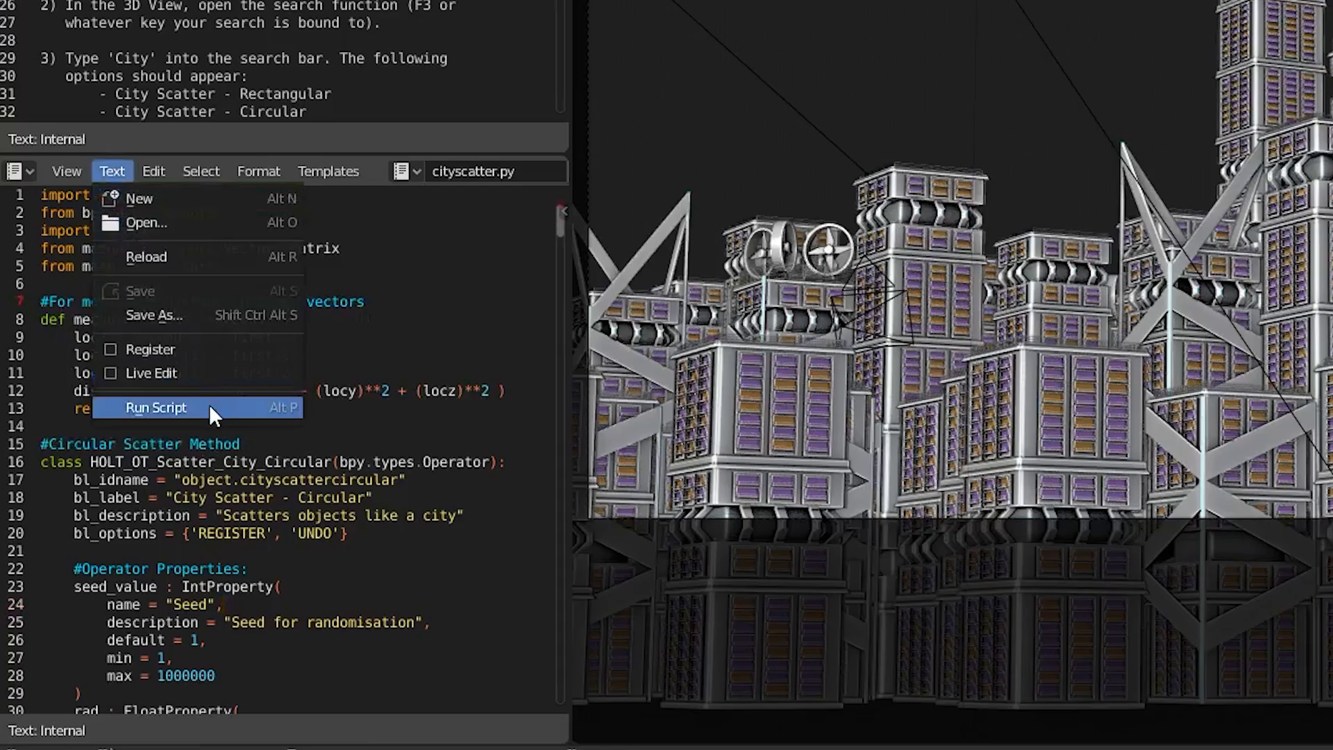
pyautogui.click(157, 408)
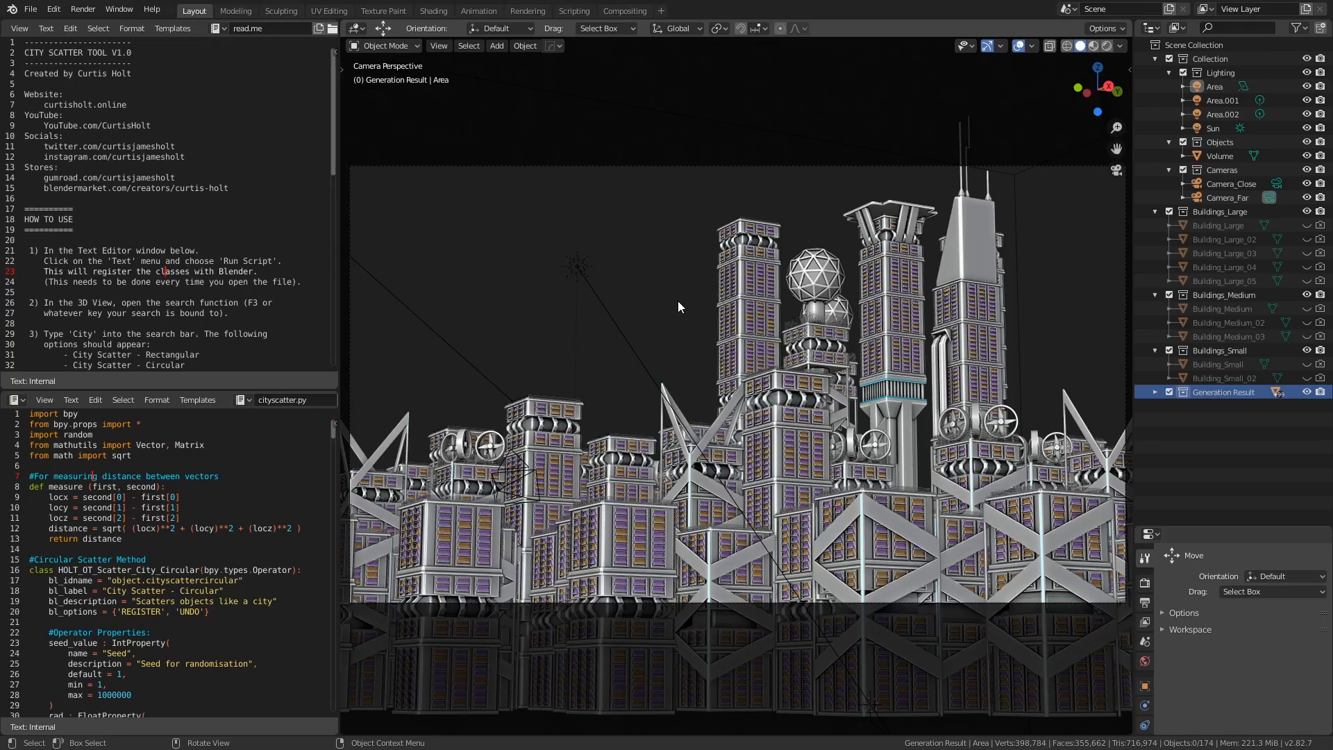
pyautogui.press('F3')
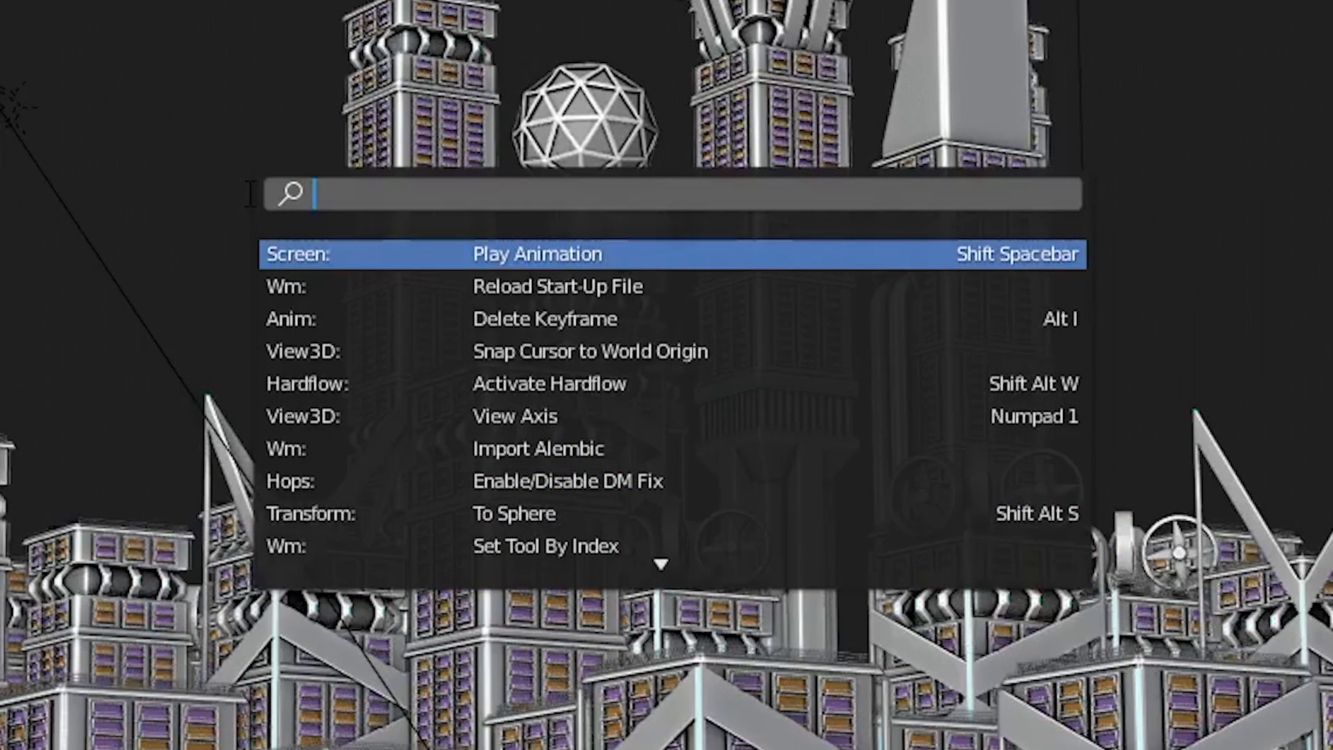
pyautogui.write('city')
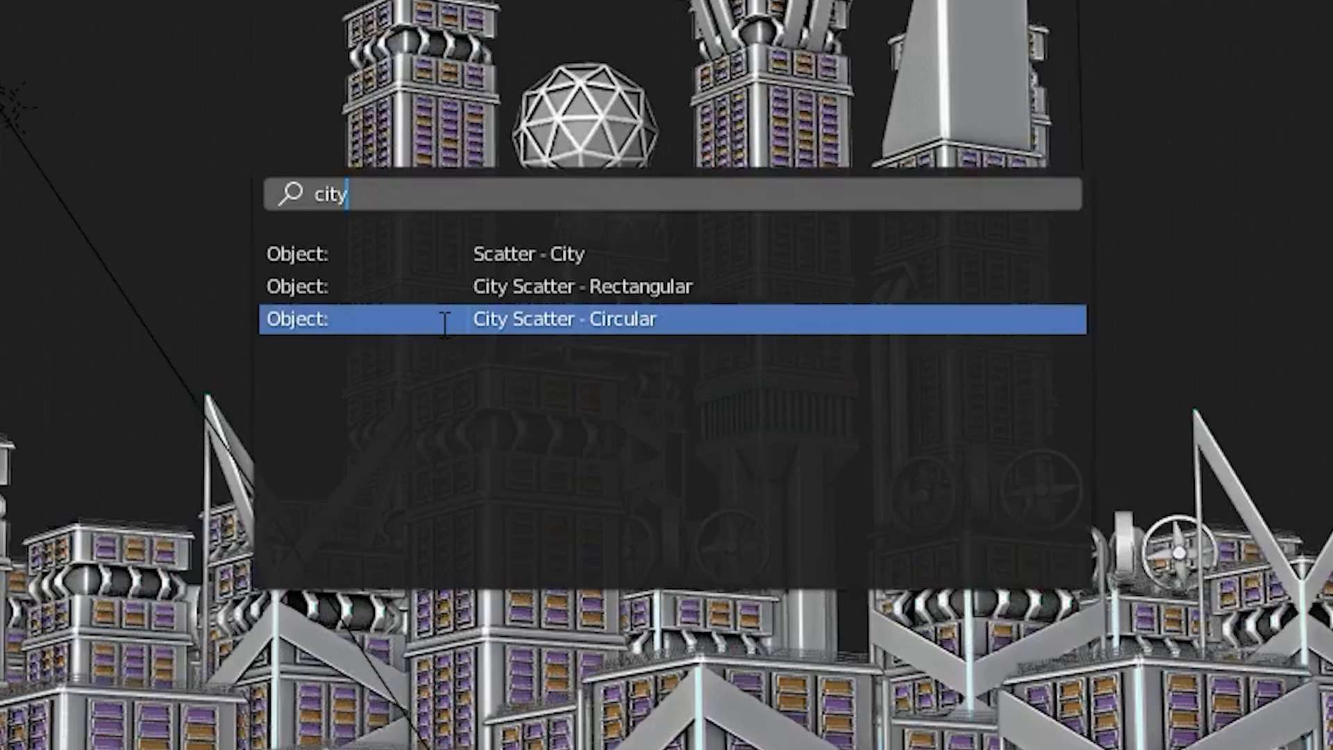
pyautogui.click(445, 322)
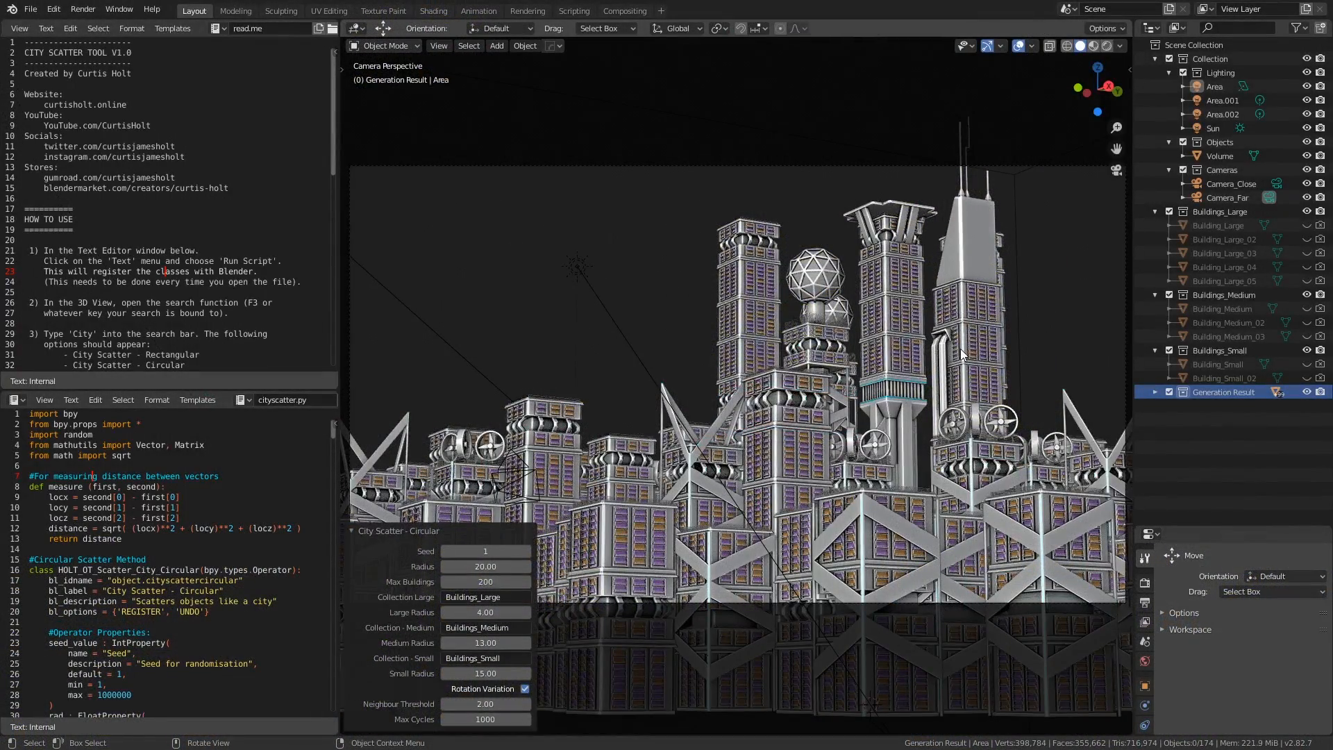
# Expand Generation Result, nudge the radius down and step the seed to try new layouts.
pyautogui.click(1156, 391)
pyautogui.scroll(-6, 1159, 406)
pyautogui.scroll(-3, 1159, 406)
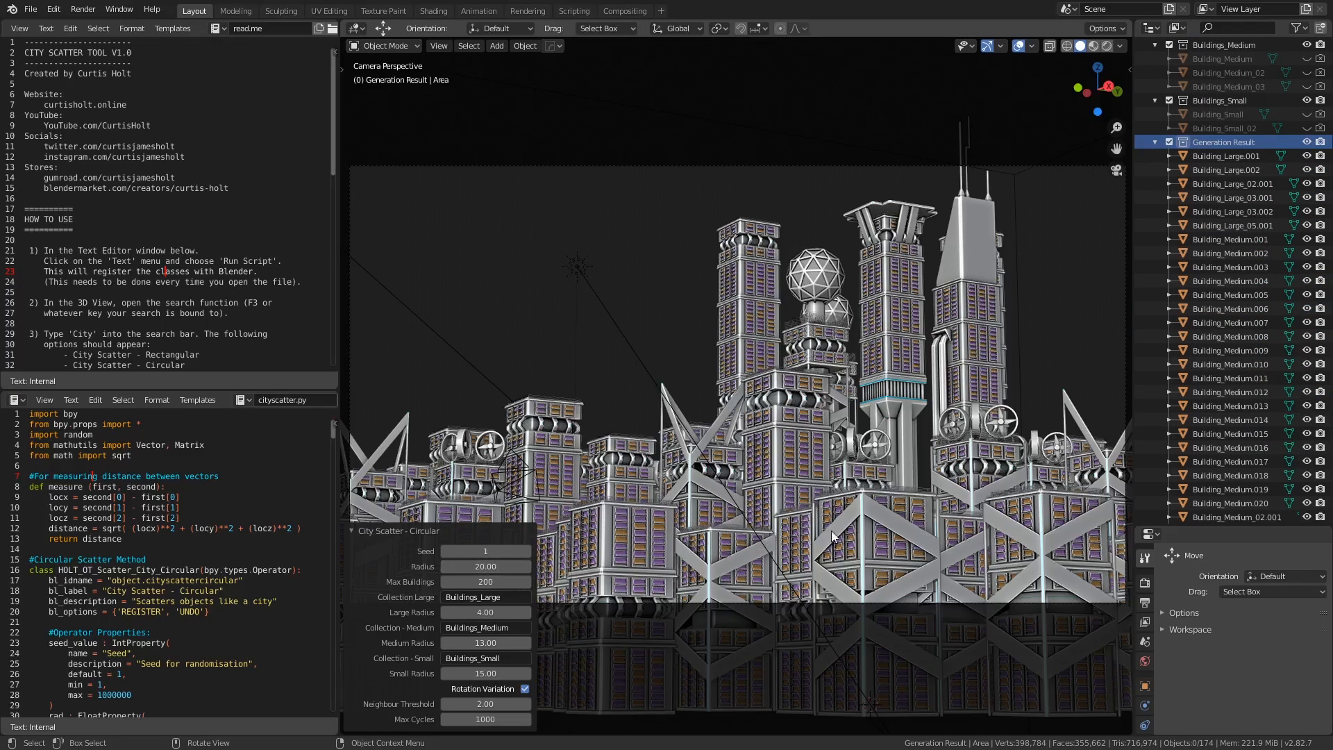
pyautogui.moveTo(486, 565); pyautogui.dragTo(469, 566)
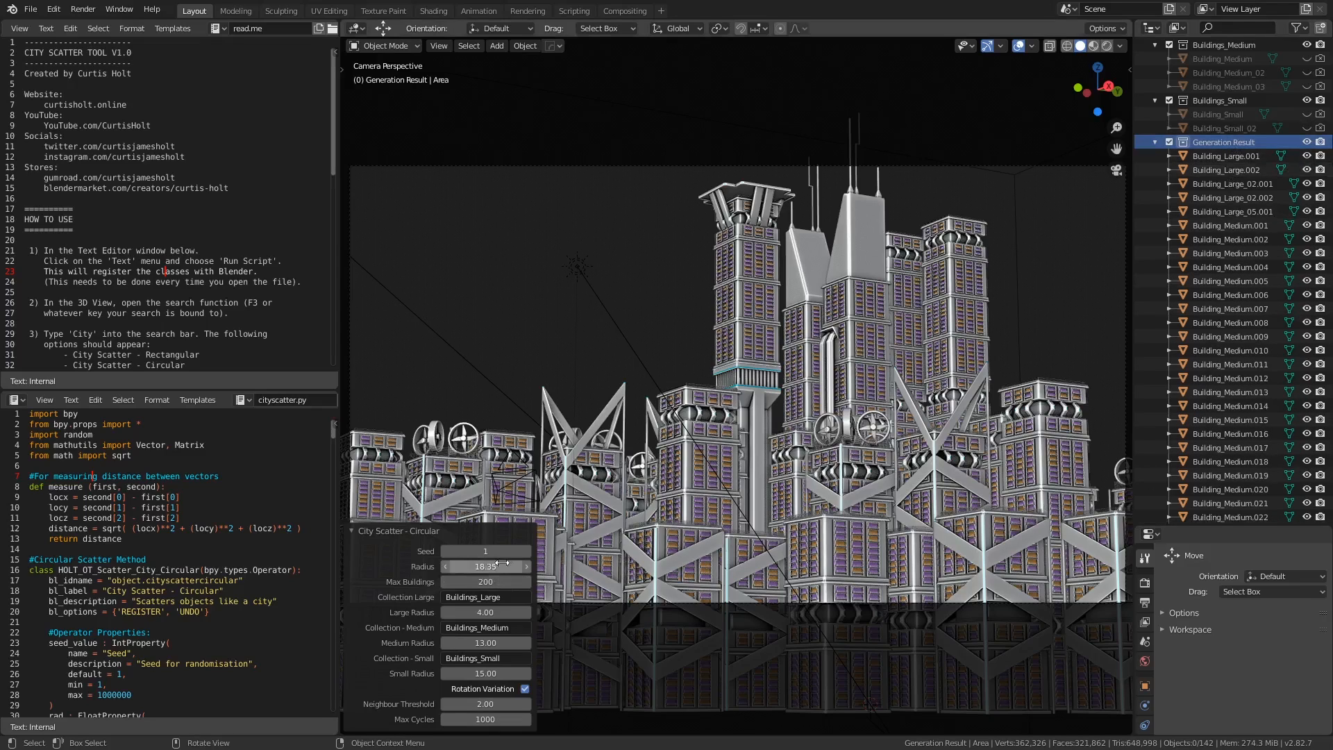
pyautogui.click(525, 553)
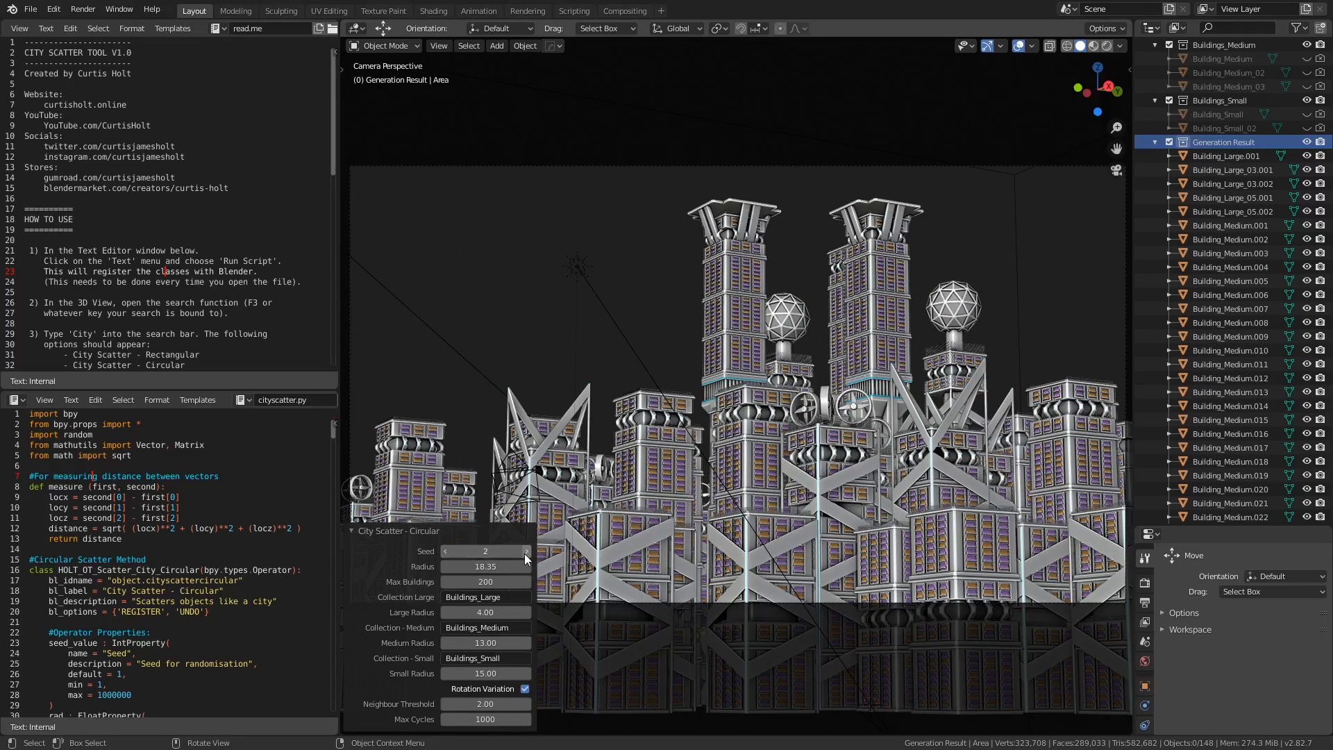
pyautogui.click(524, 554)
pyautogui.click(783, 521)
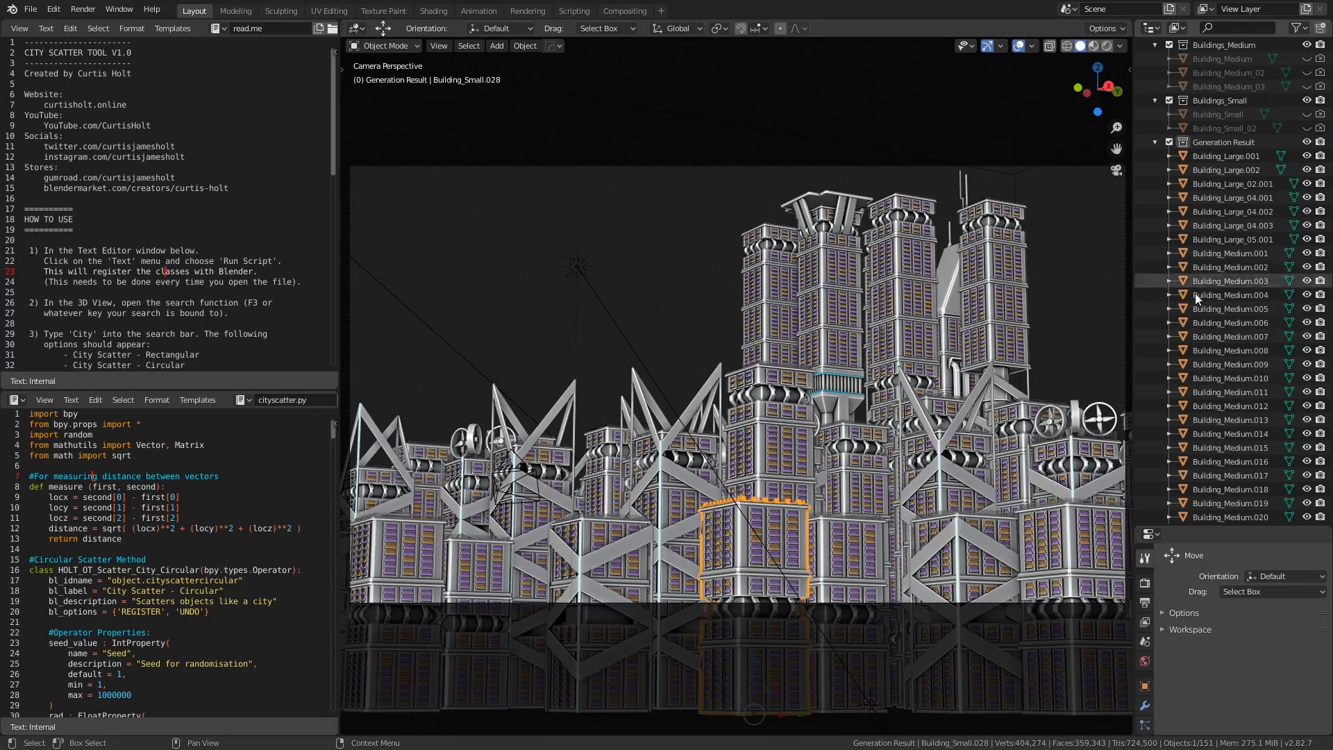
# Rerun the circular generator, set Radius to 1, then drag it up to 14.92.
pyautogui.press('F3')
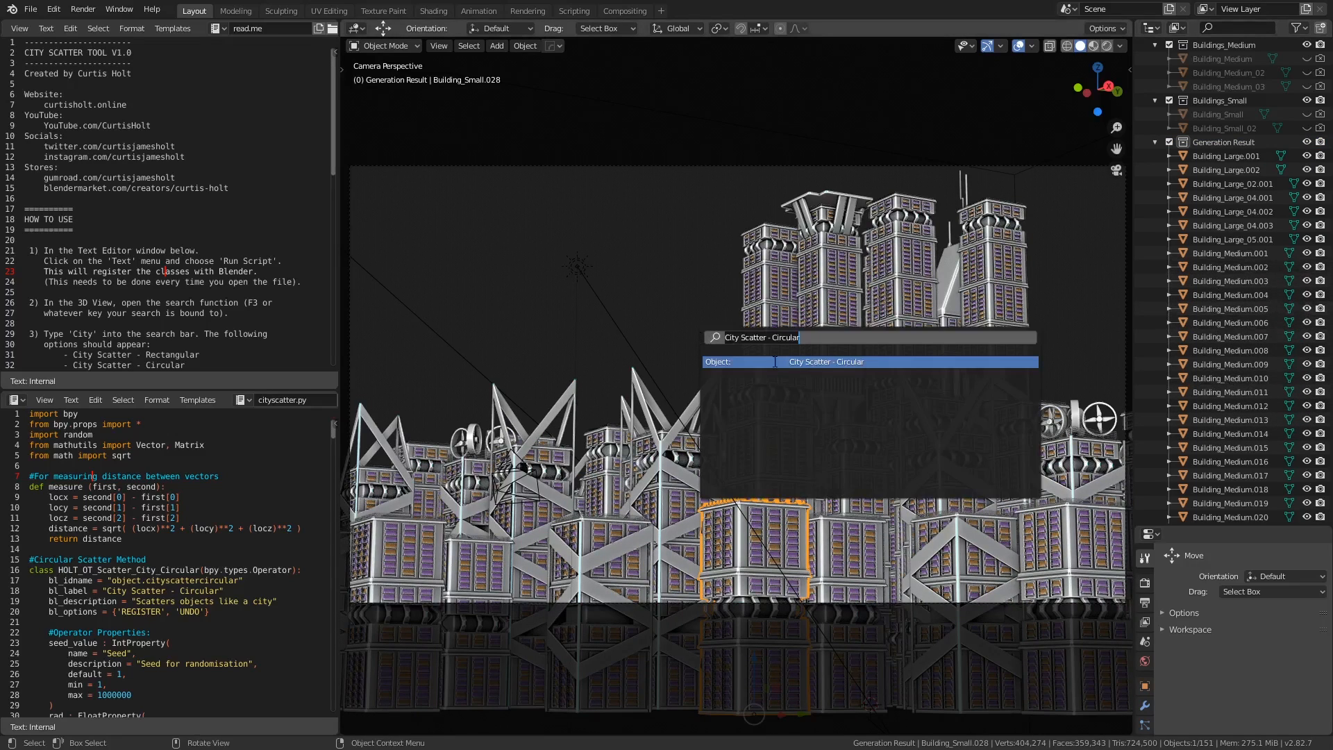
pyautogui.click(781, 362)
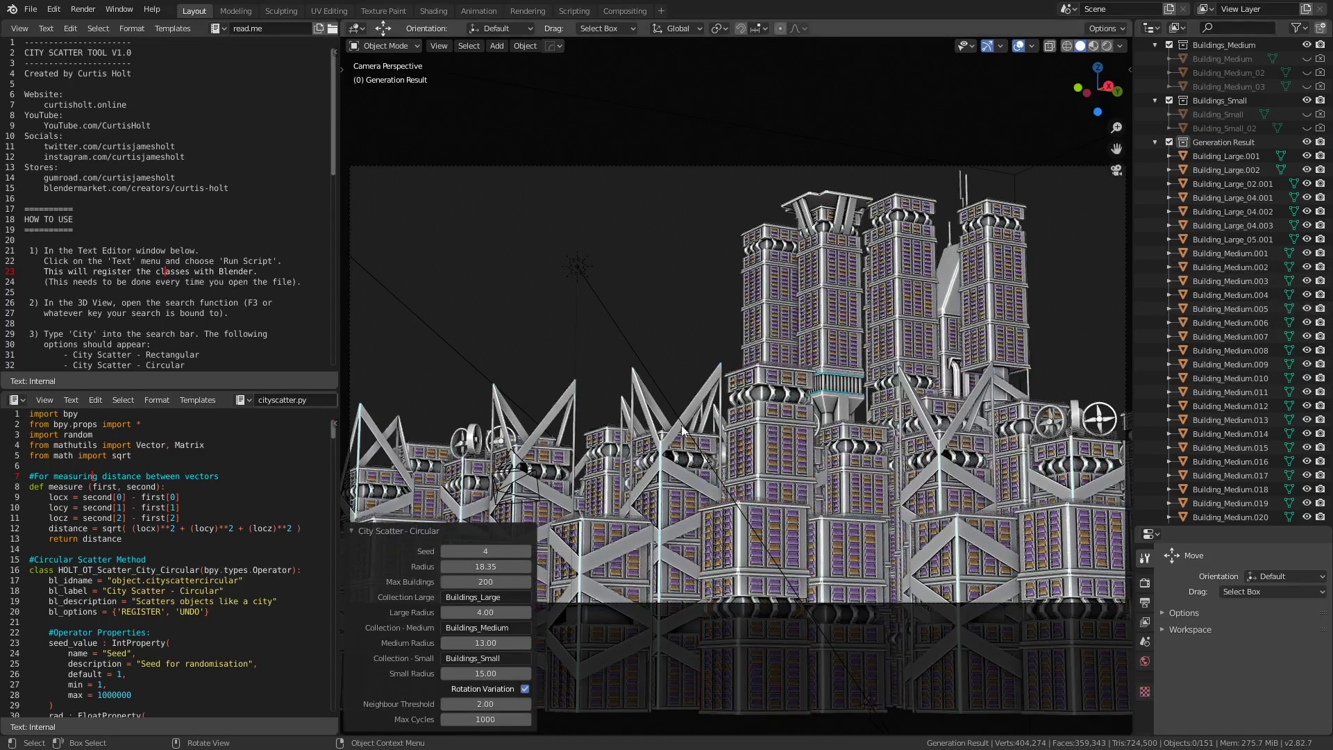
pyautogui.click(525, 551)
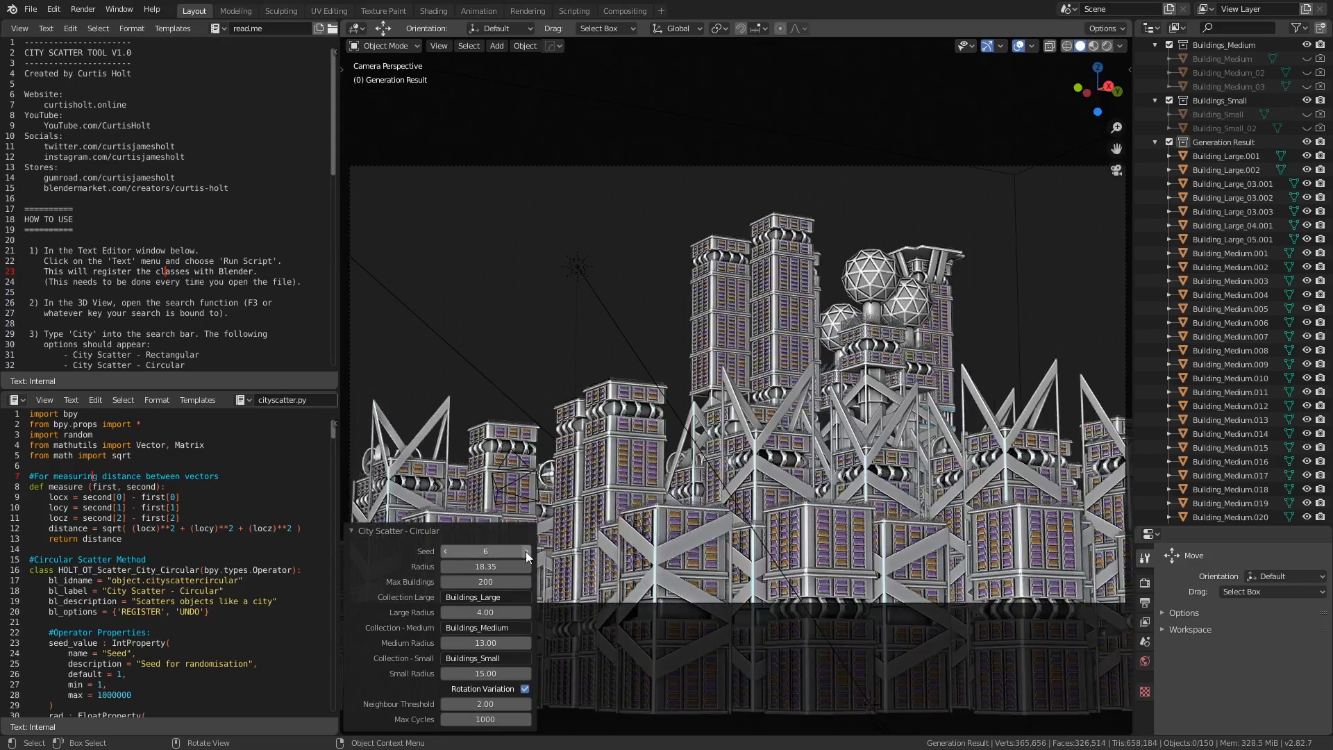
pyautogui.doubleClick(494, 565)
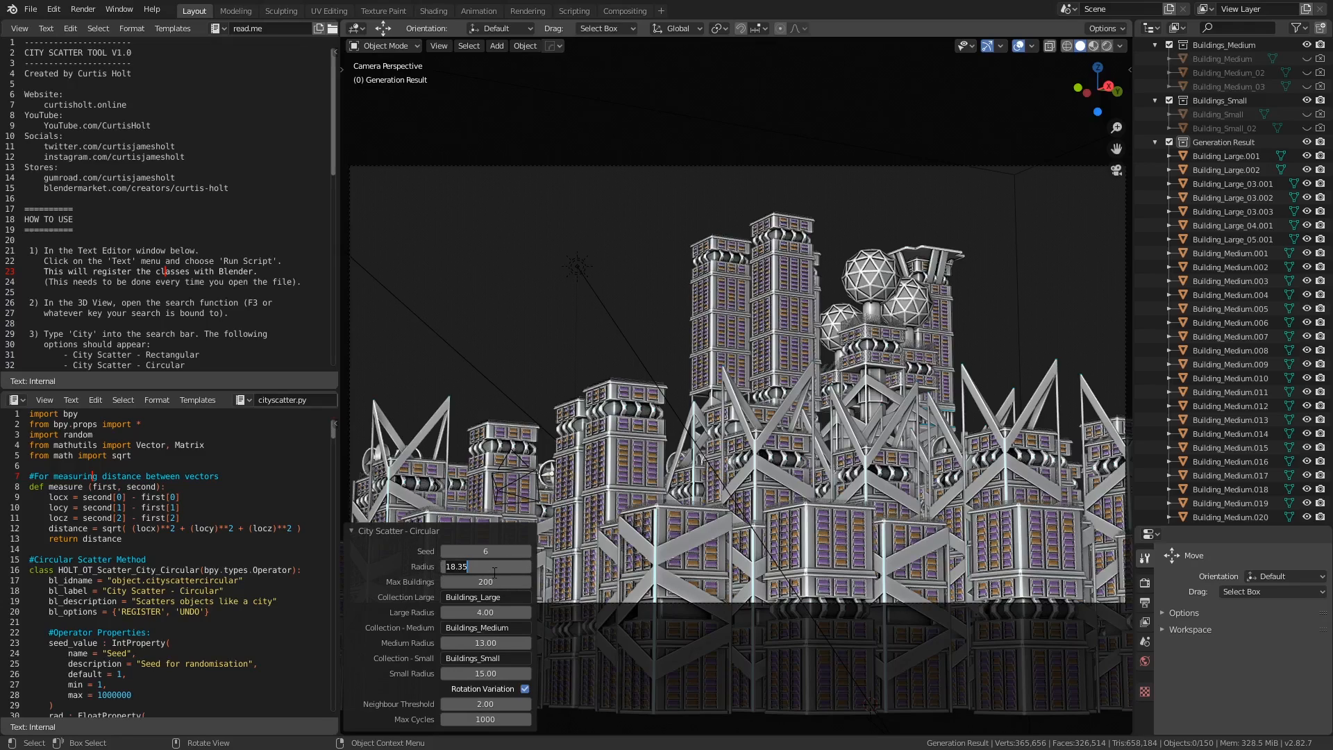
pyautogui.write('1')
pyautogui.press('Return')
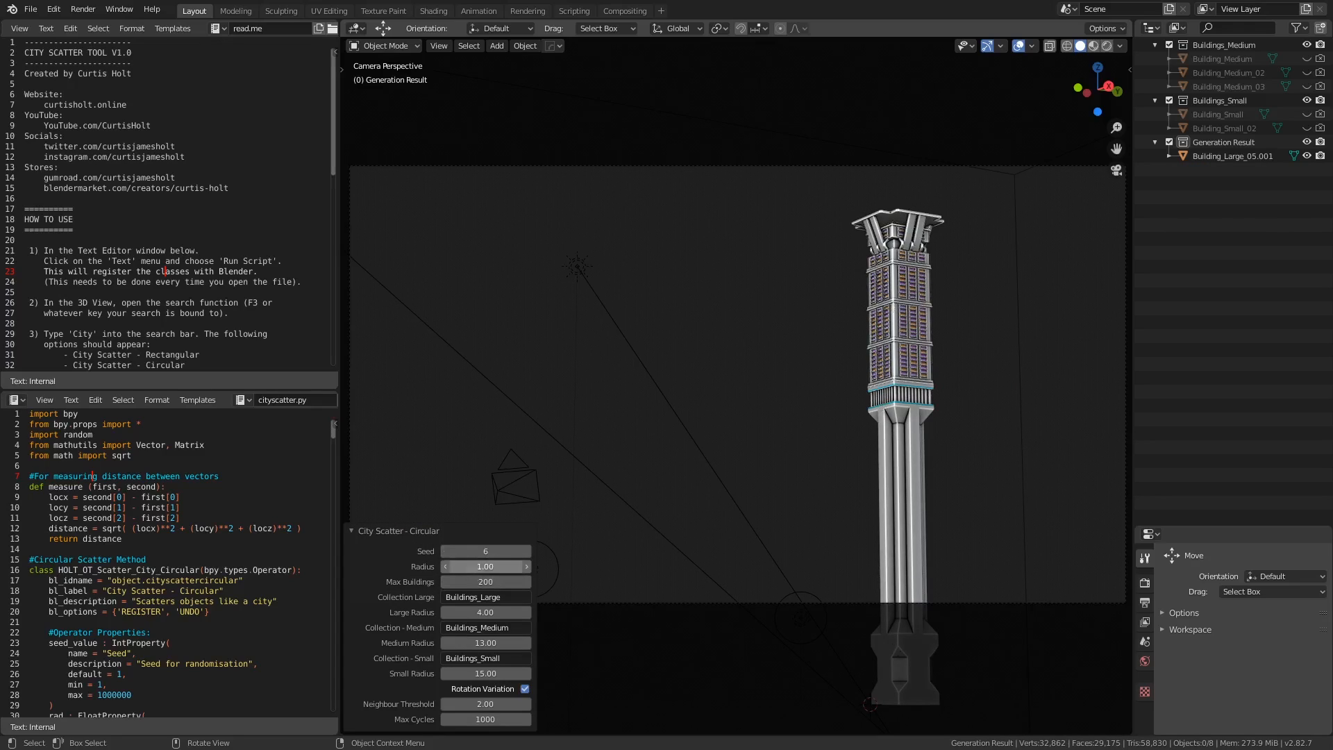
pyautogui.moveTo(475, 566); pyautogui.dragTo(545, 565)
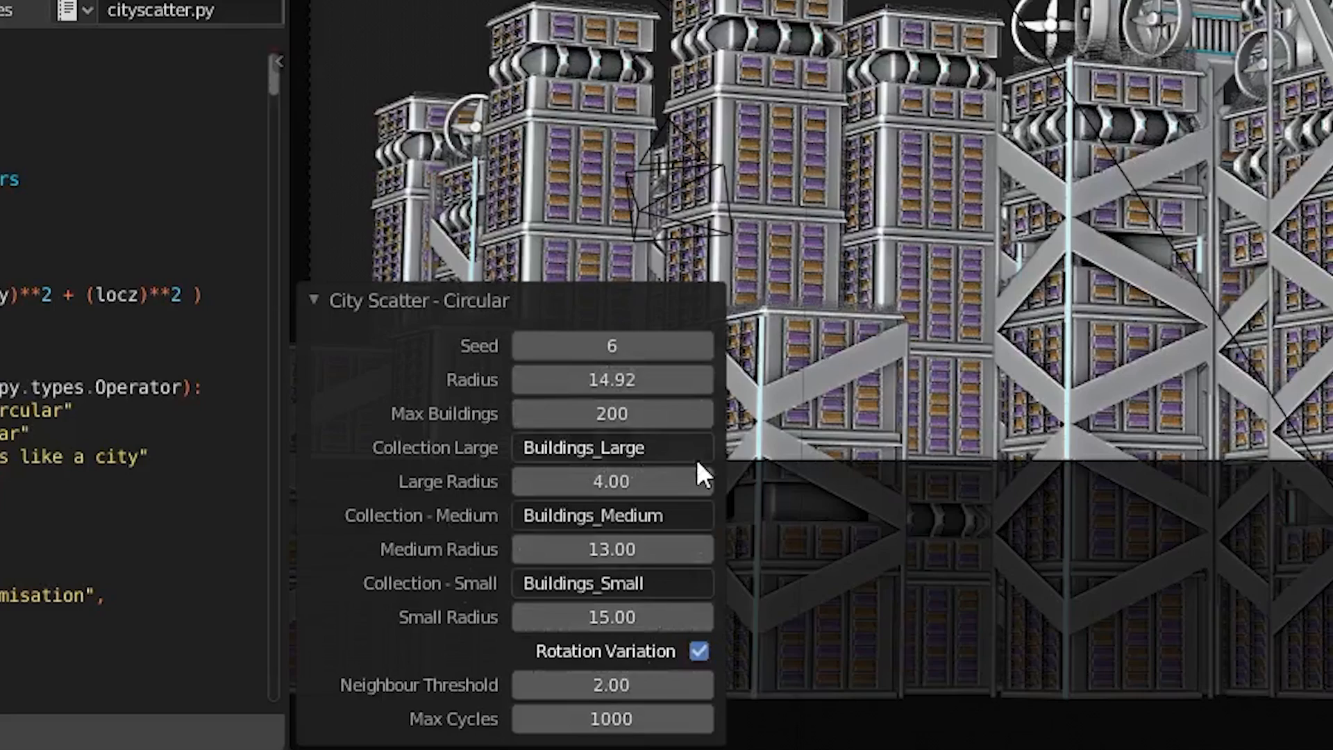
# Check the Large and Small source collections unchanged and set Large Radius to 10.
pyautogui.doubleClick(645, 448)
pyautogui.doubleClick(666, 583)
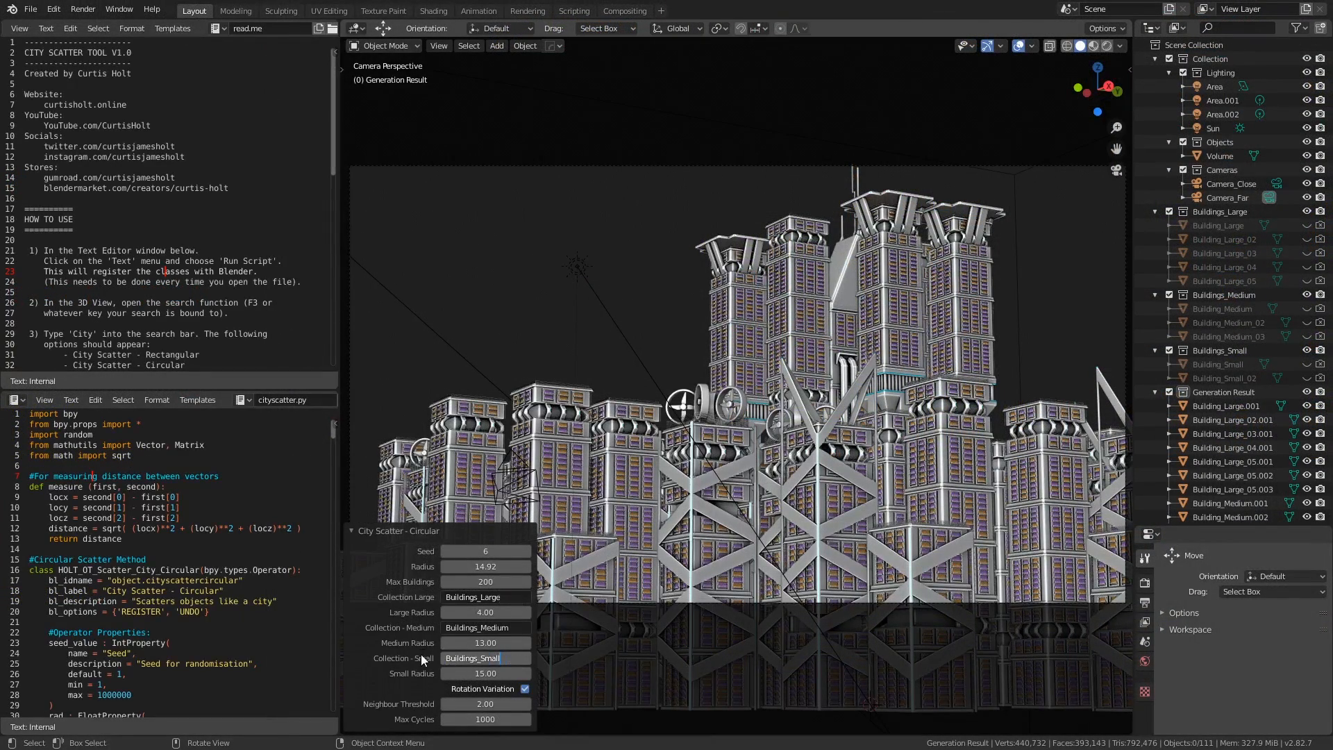
pyautogui.press('Return')
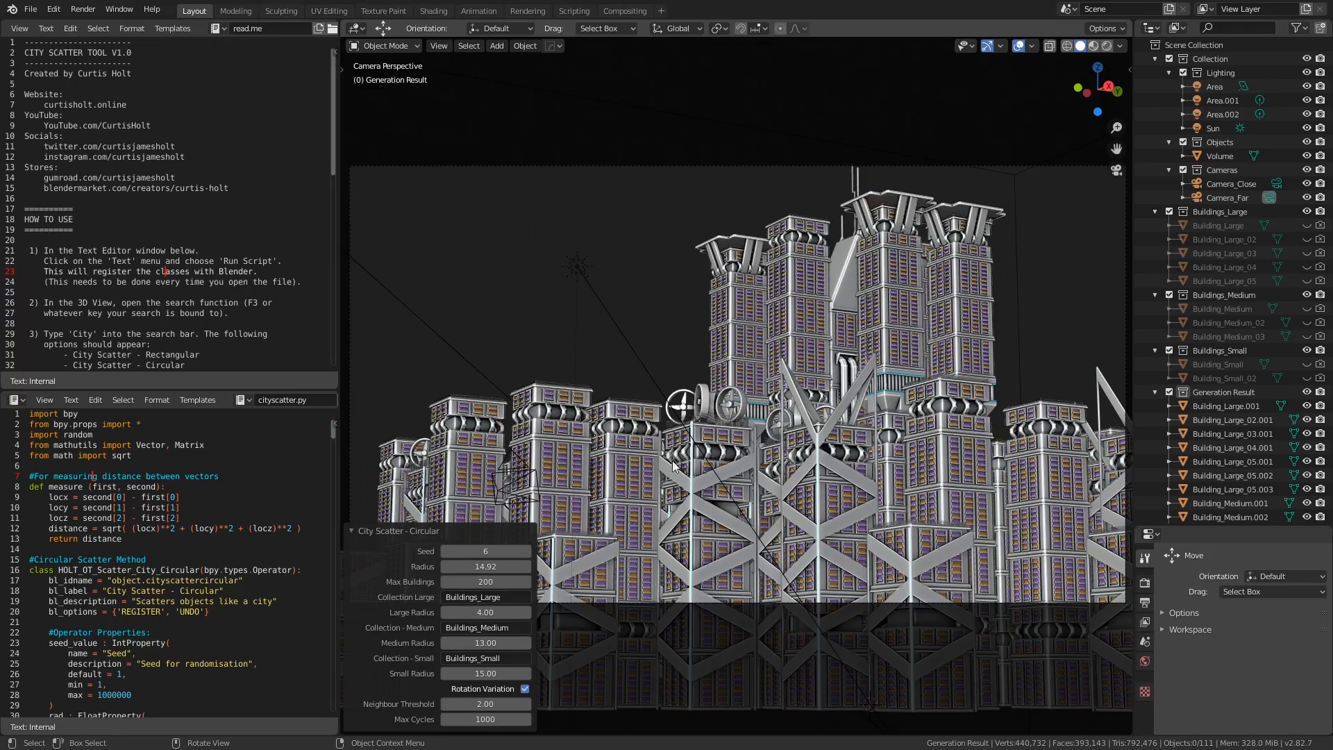
pyautogui.click(505, 613)
pyautogui.press('Return')
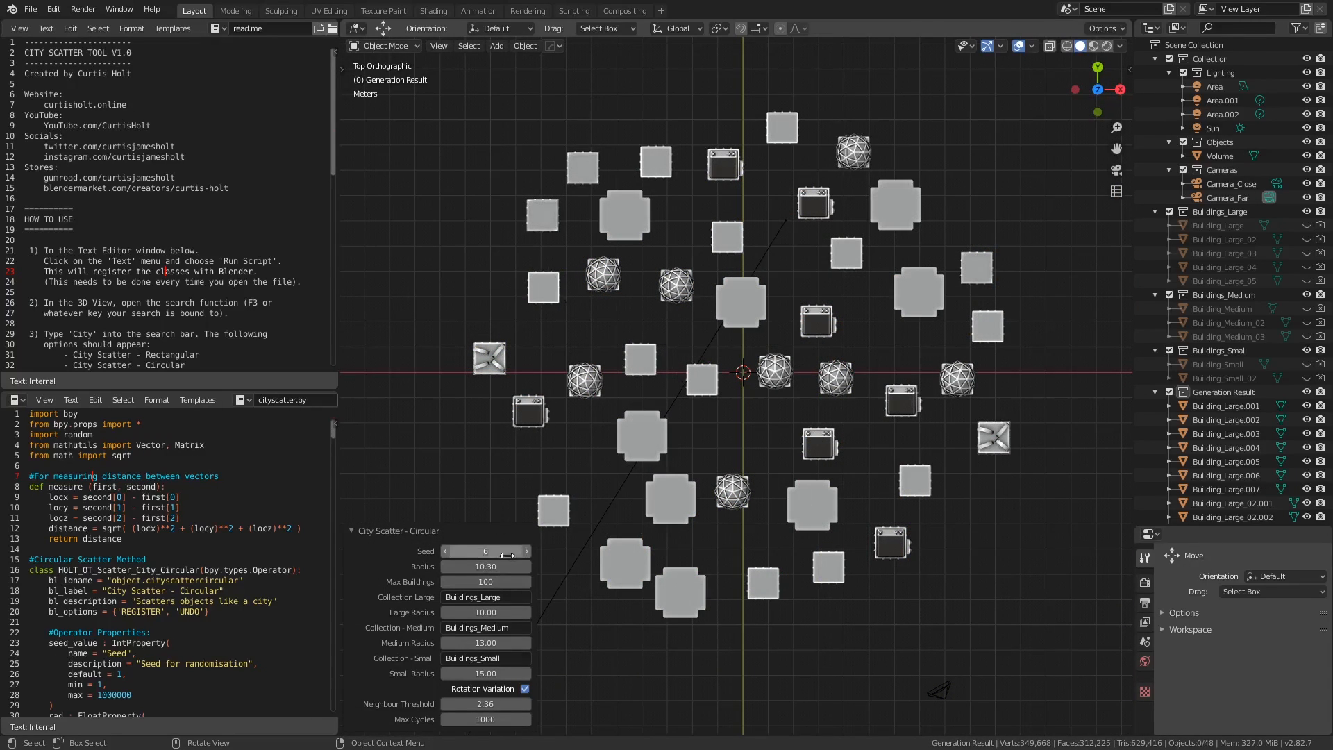
# Step the Seed up to 10 for a new circular layout.
pyautogui.click(529, 551)
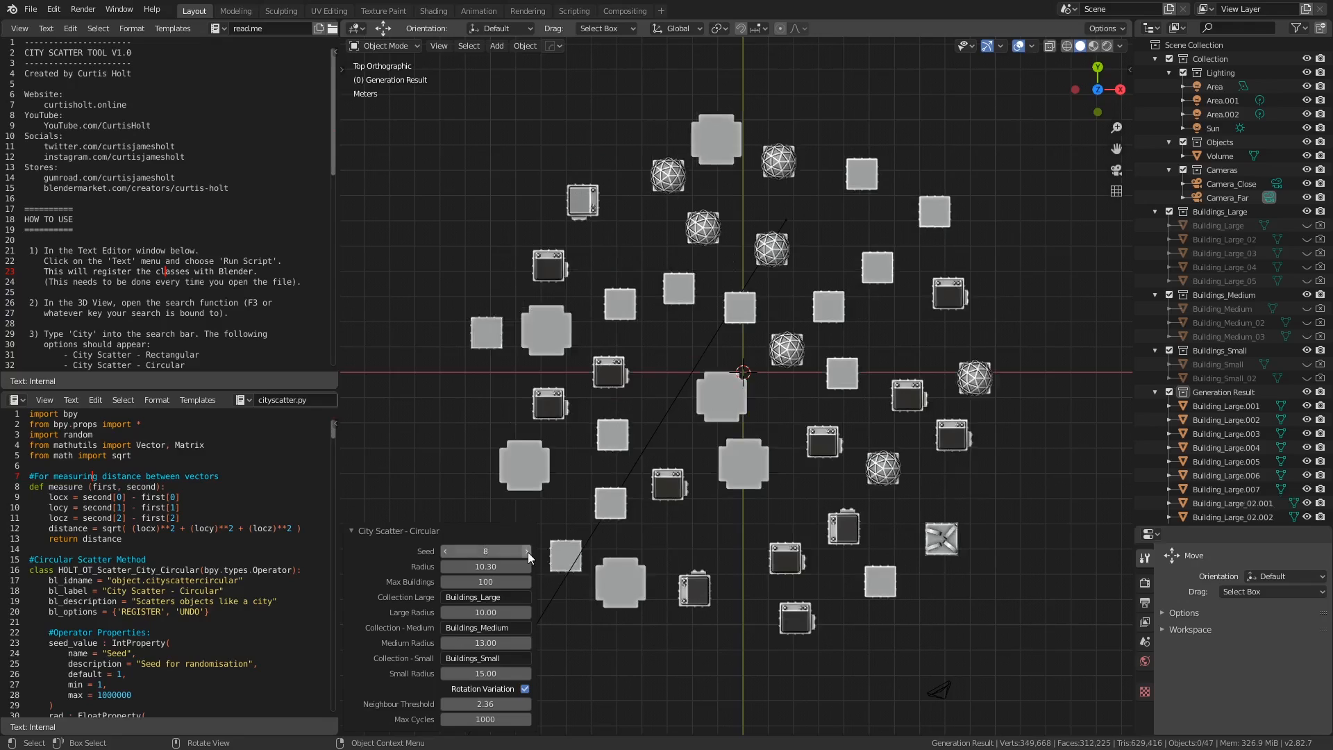
pyautogui.click(527, 552)
pyautogui.click(527, 552)
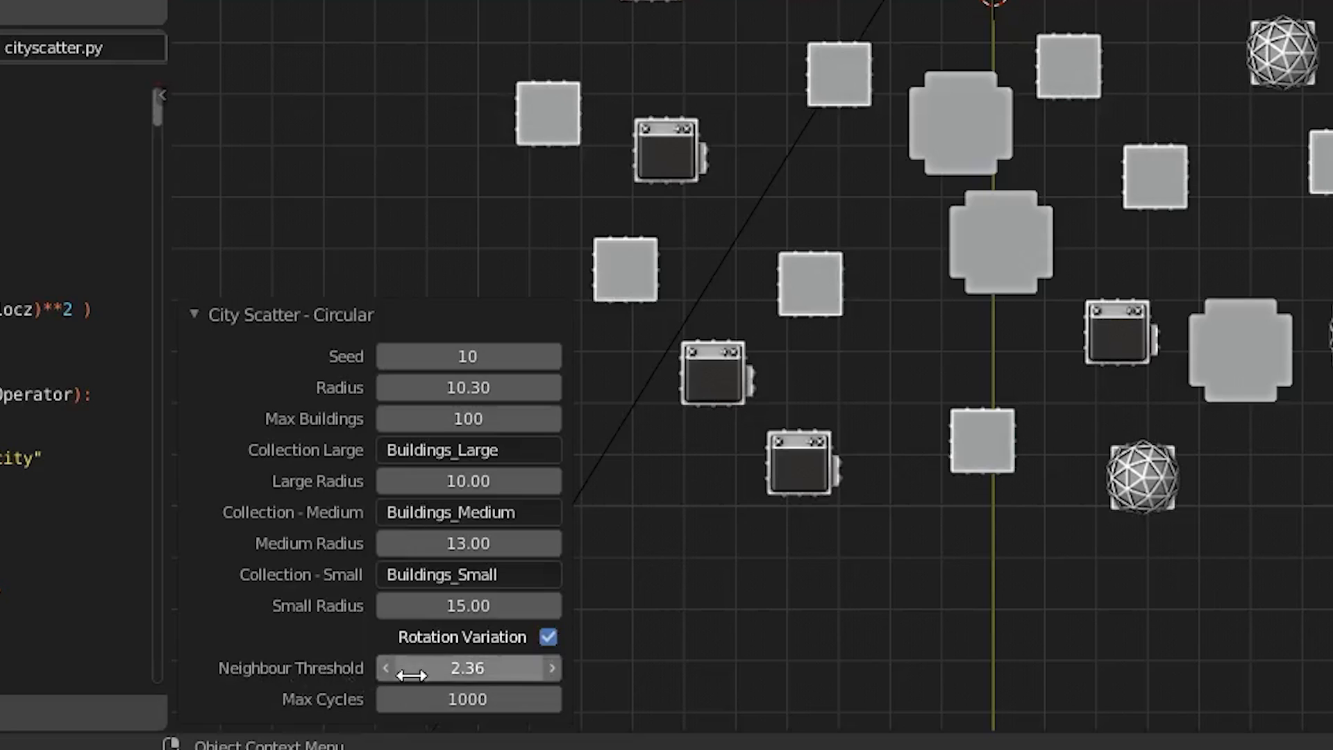
# Set Neighbour Threshold to 0, then sweep it up to 2.97 to space buildings apart.
pyautogui.doubleClick(505, 676)
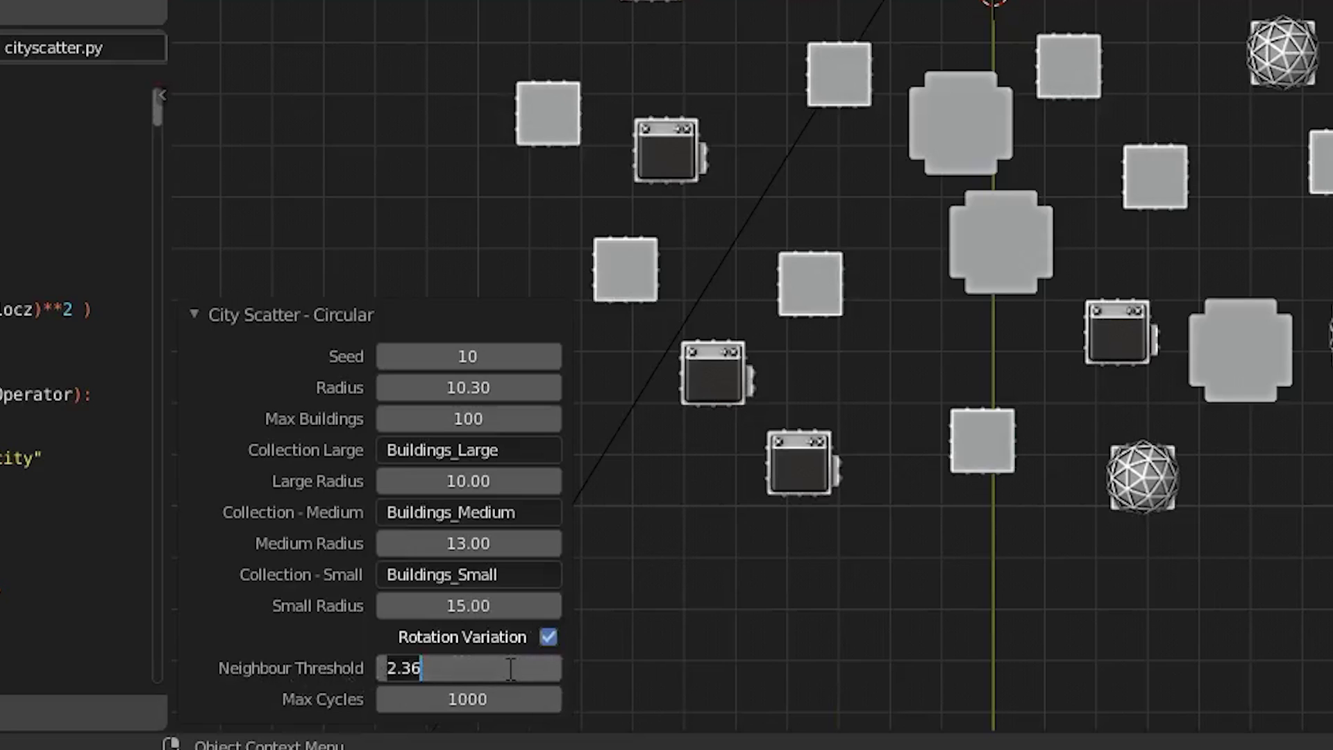
pyautogui.write('0')
pyautogui.press('Return')
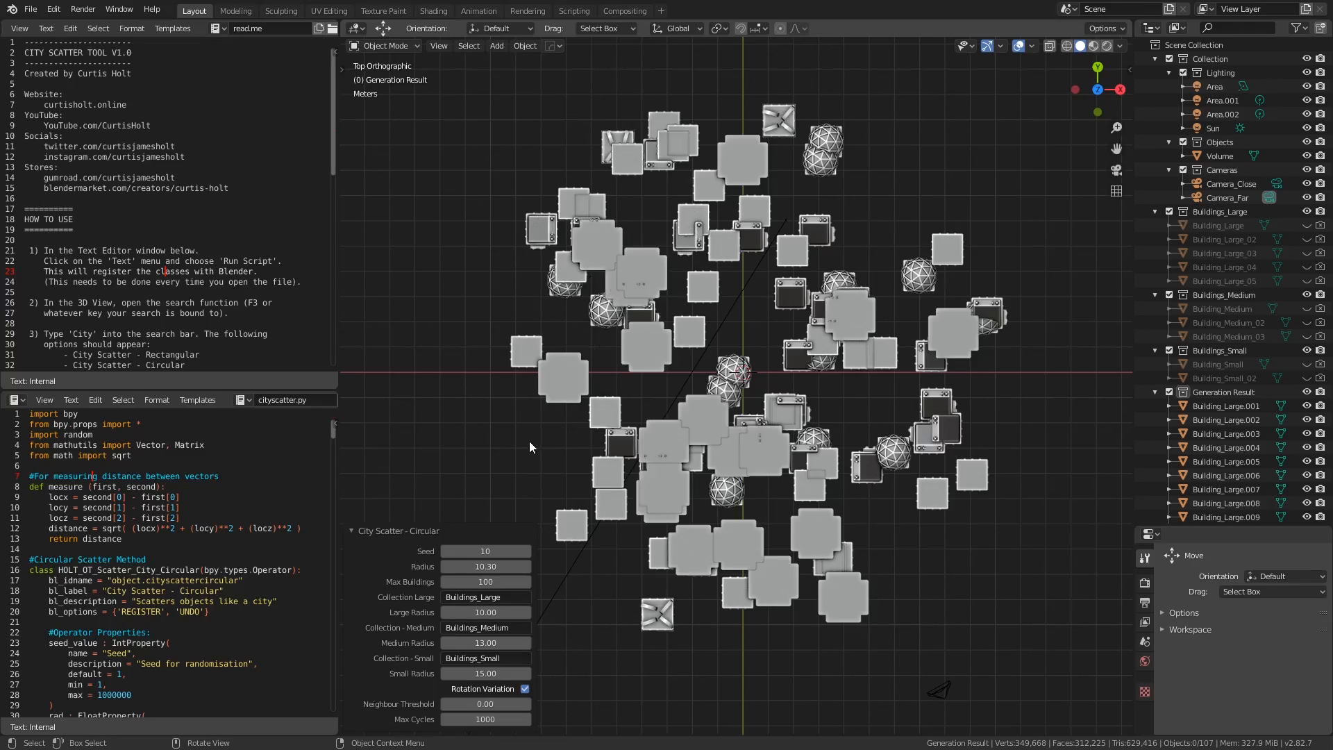
pyautogui.moveTo(447, 704); pyautogui.dragTo(531, 704)
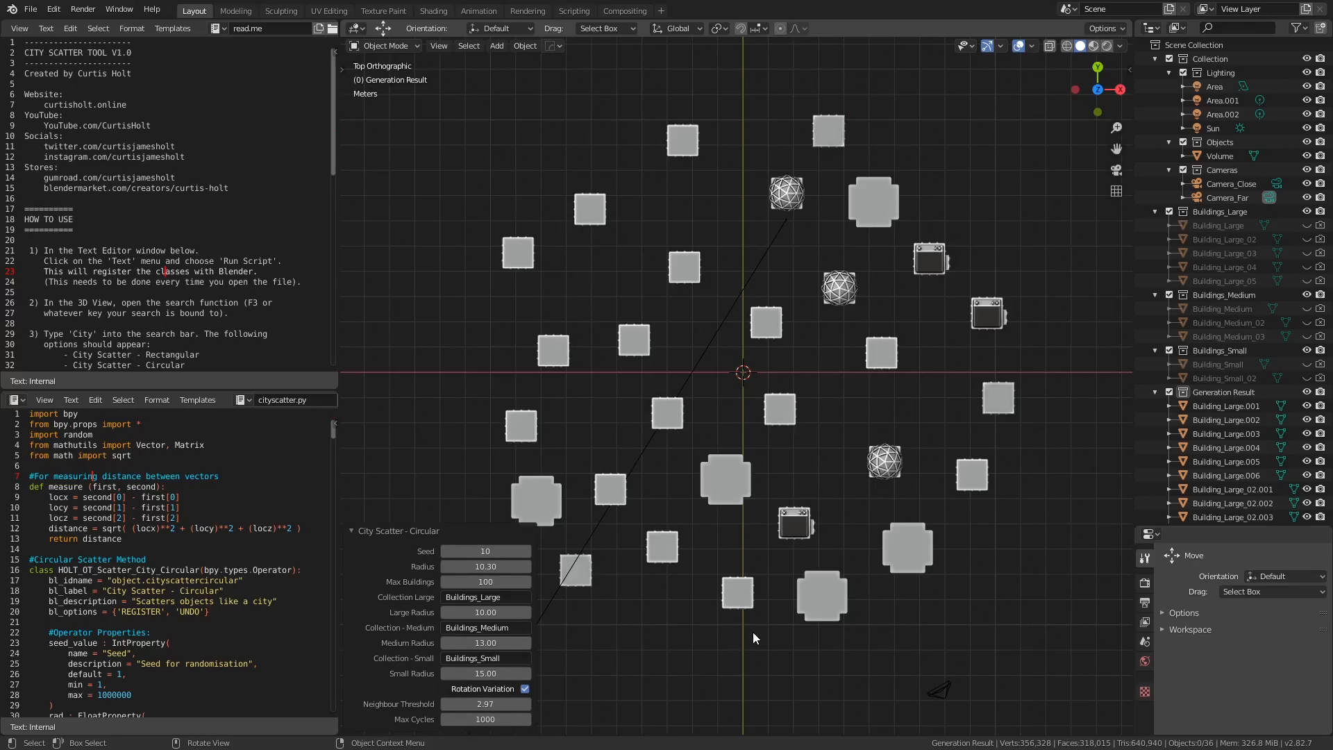
pyautogui.moveTo(753, 632); pyautogui.dragTo(728, 548, button='middle')
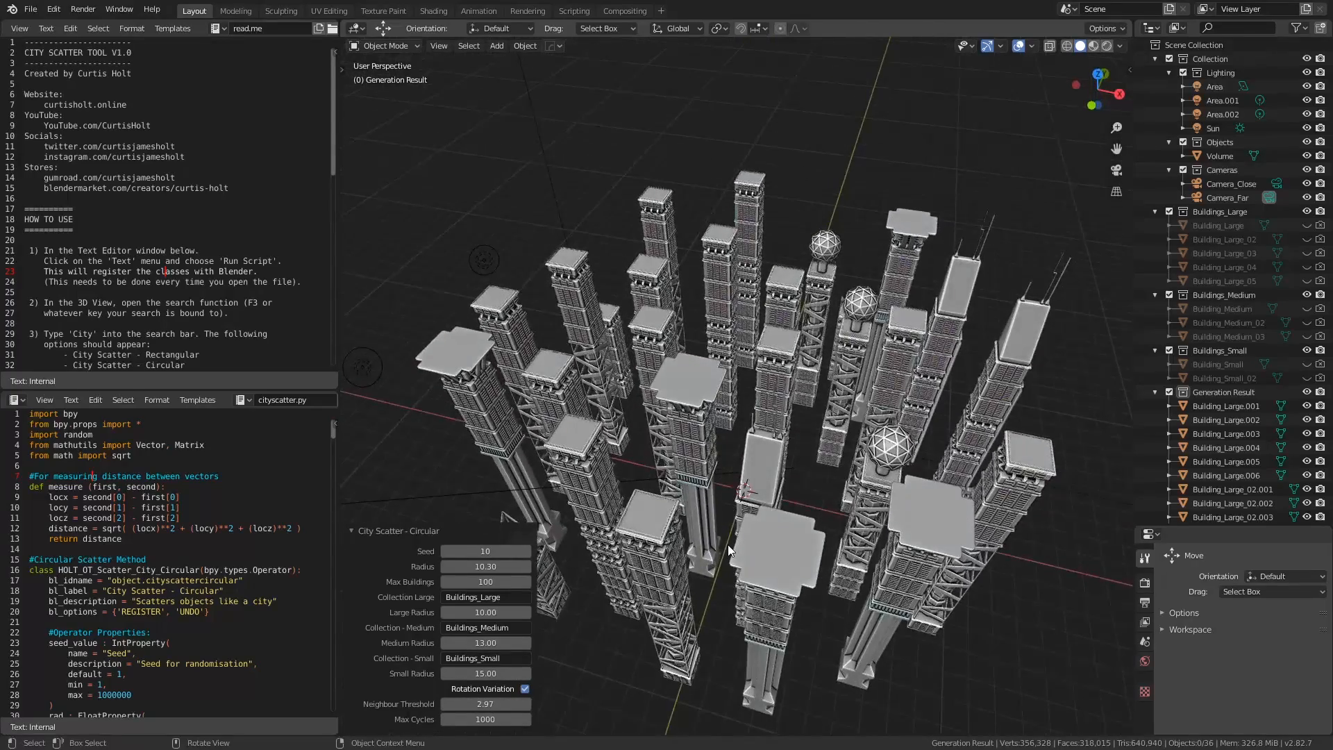
pyautogui.scroll(-2, 728, 550)
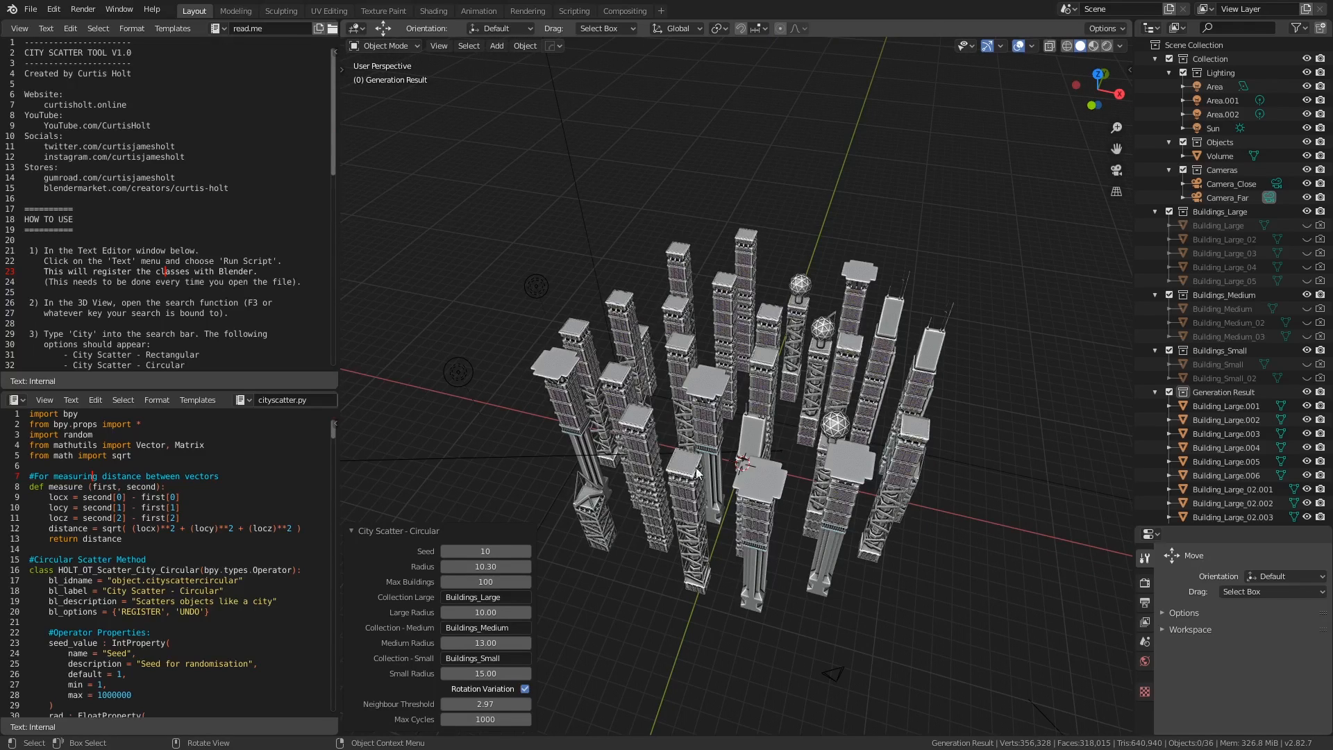
pyautogui.moveTo(695, 471); pyautogui.dragTo(722, 564, button='middle')
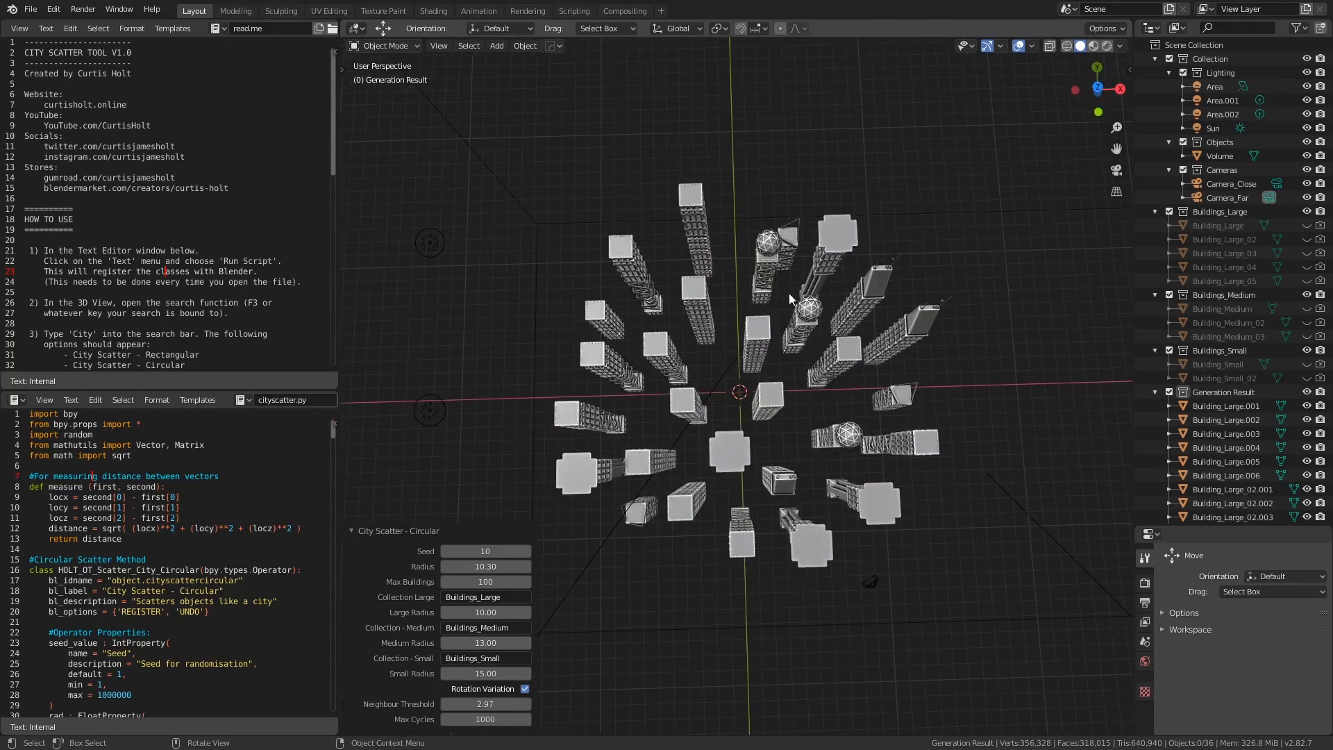
pyautogui.moveTo(759, 448)
pyautogui.mouseDown(button='middle')
pyautogui.moveTo(756, 520)
pyautogui.moveTo(787, 471)
pyautogui.mouseUp(button='middle')
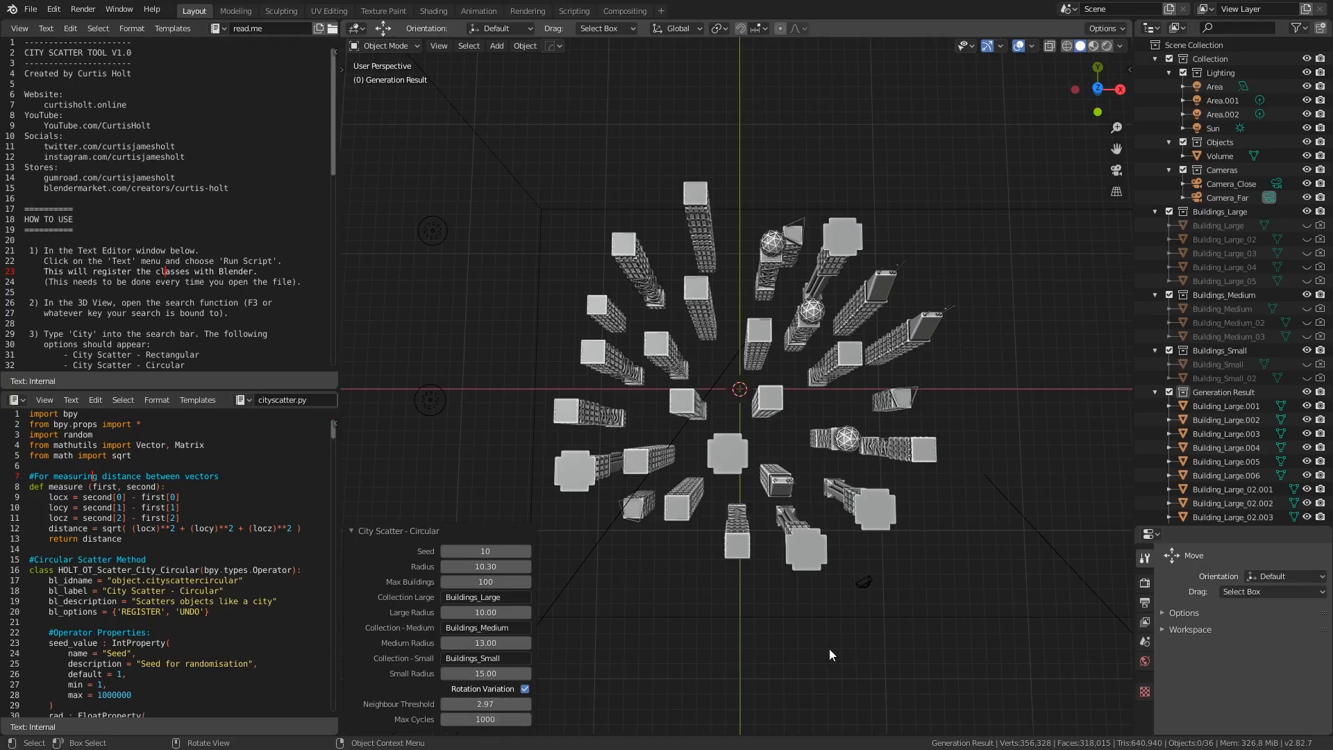
pyautogui.moveTo(829, 649); pyautogui.dragTo(749, 574, button='middle')
pyautogui.moveTo(662, 628)
pyautogui.mouseDown(button='middle')
pyautogui.moveTo(624, 622)
pyautogui.moveTo(685, 642)
pyautogui.mouseUp(button='middle')
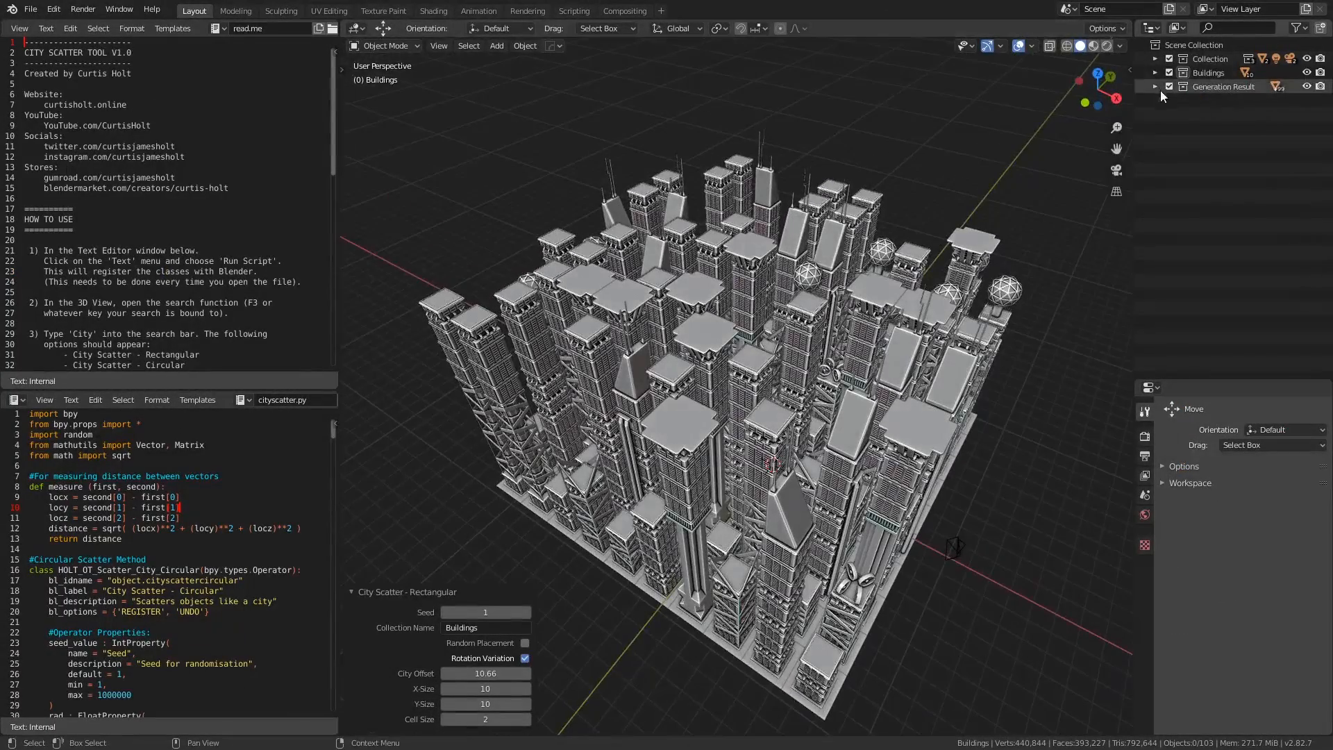
# Expand and collapse the Buildings collection and orbit around the grid city.
pyautogui.click(1169, 73)
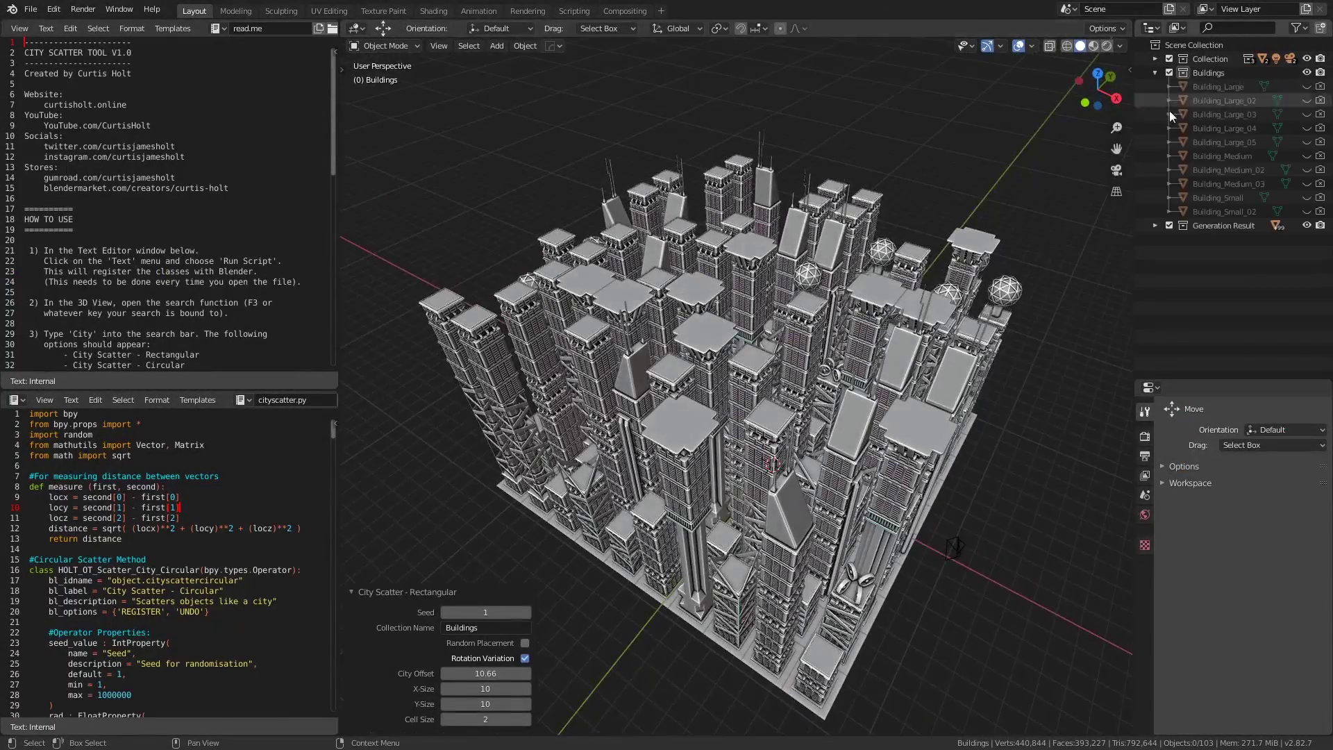
pyautogui.click(1154, 73)
pyautogui.moveTo(834, 307)
pyautogui.mouseDown(button='middle')
pyautogui.moveTo(783, 321)
pyautogui.moveTo(797, 305)
pyautogui.mouseUp(button='middle')
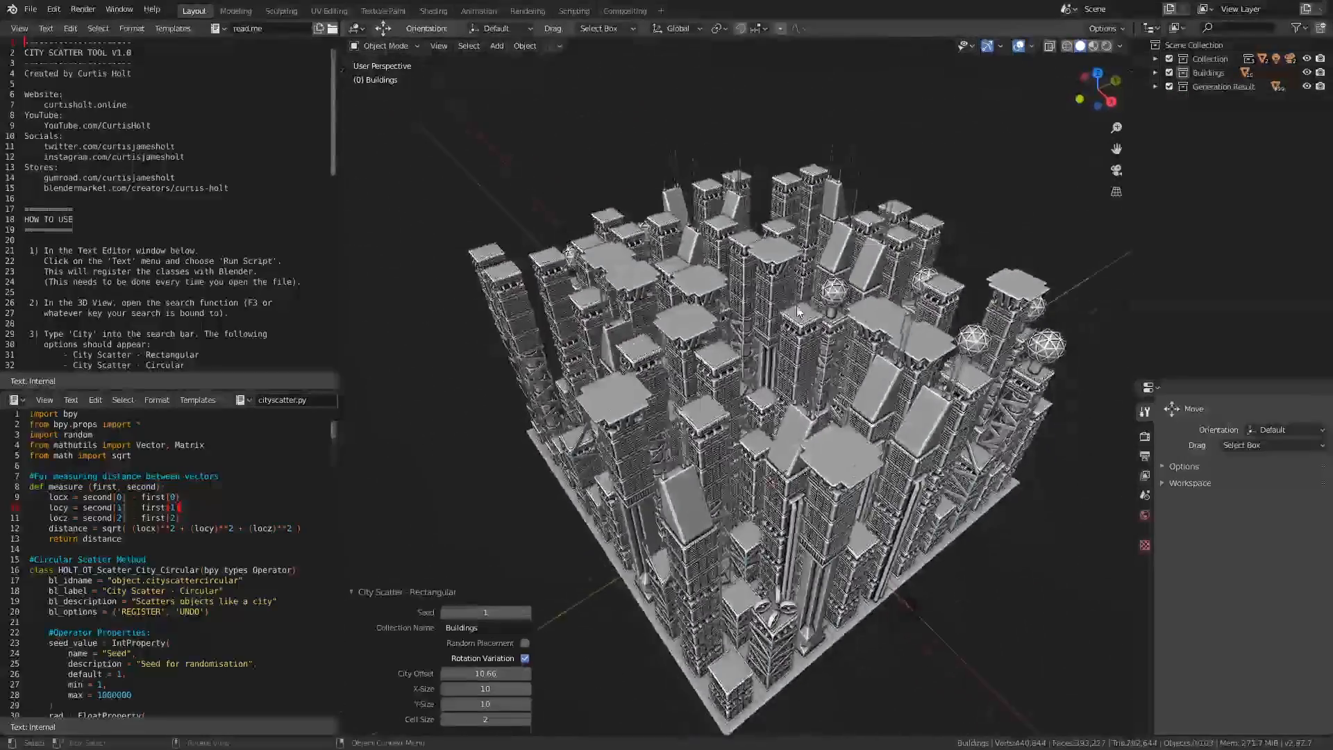
pyautogui.scroll(5, 774, 315)
# Fly between the towers, then pull back to an overview of the whole city.
pyautogui.hotkey('shift', '`')
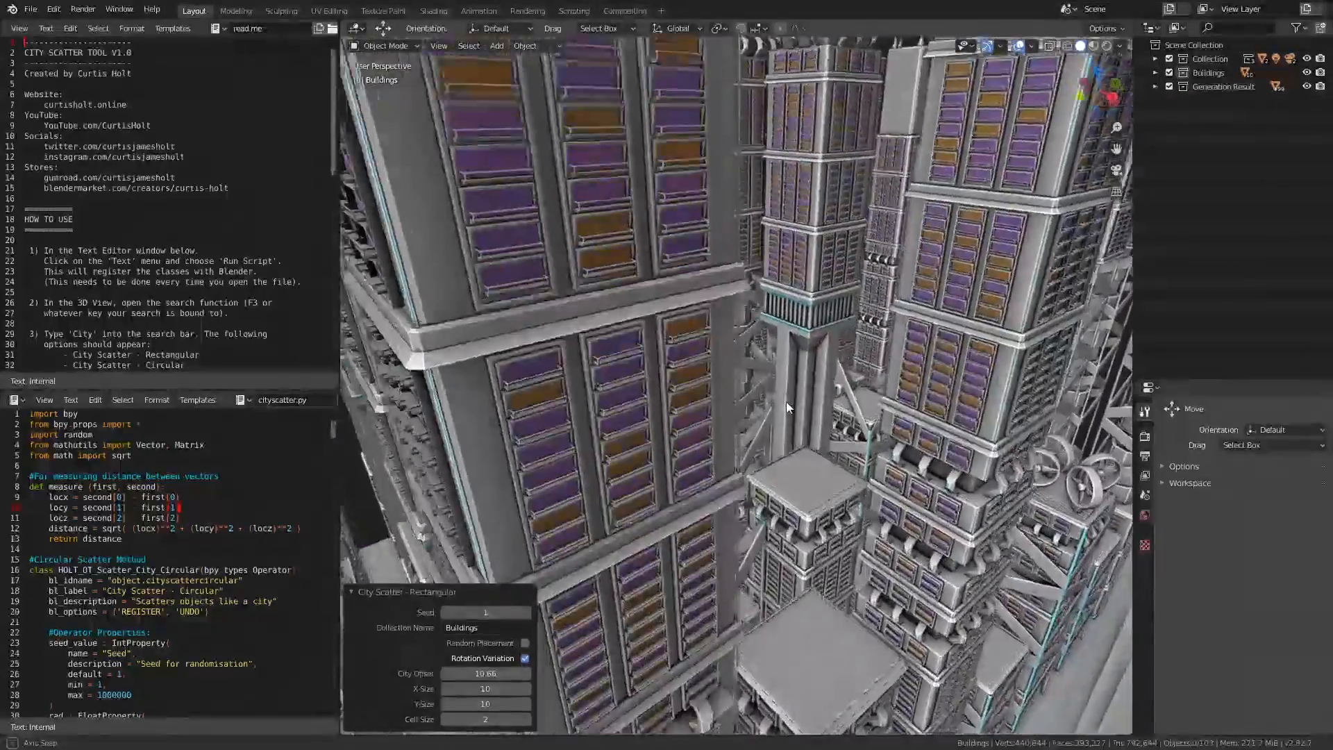
pyautogui.press('w')
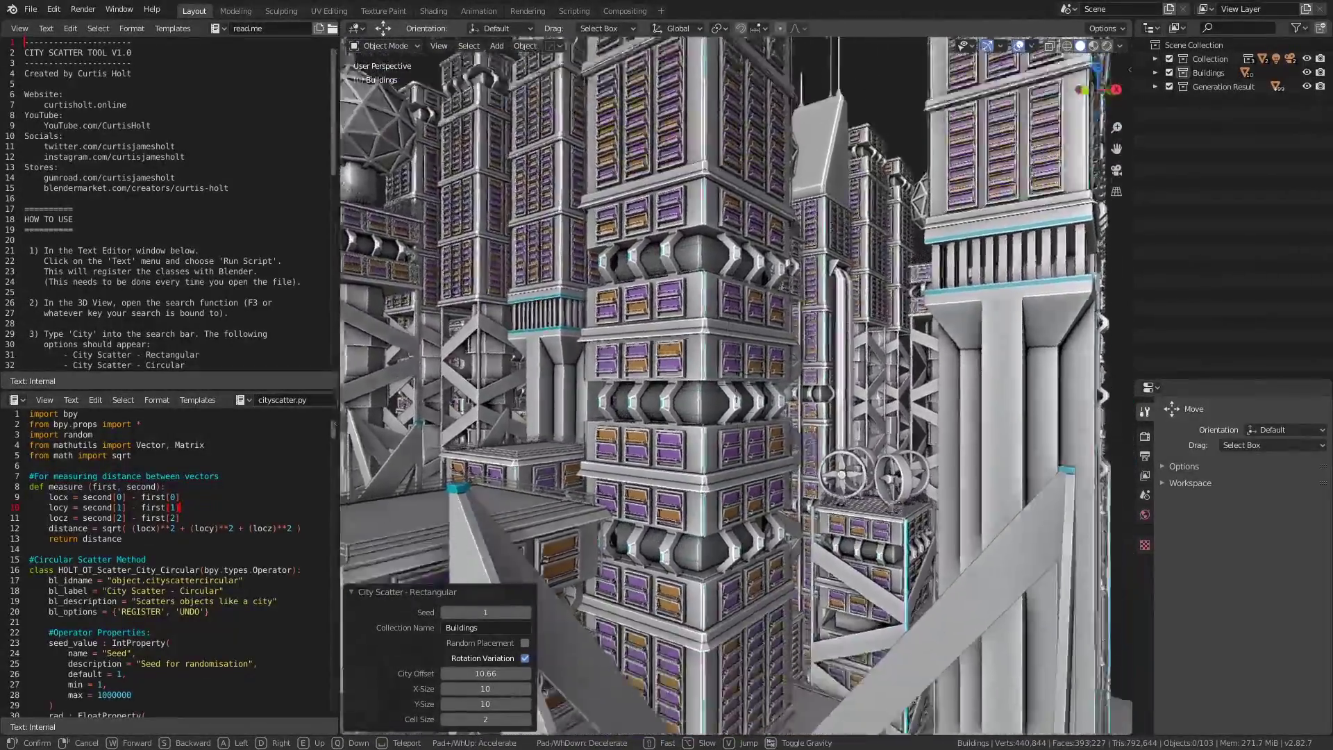
pyautogui.click(735, 396)
pyautogui.scroll(-8, 735, 397)
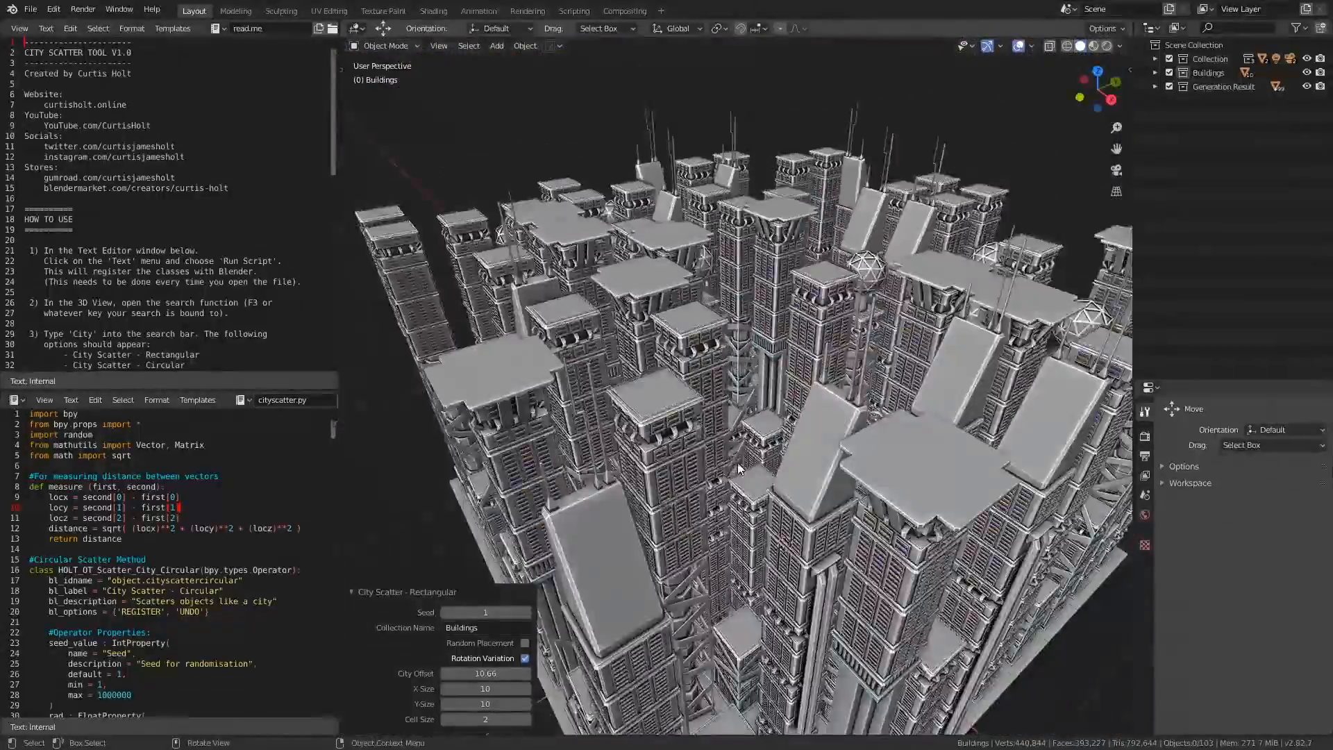
pyautogui.moveTo(735, 397); pyautogui.dragTo(686, 583, button='middle')
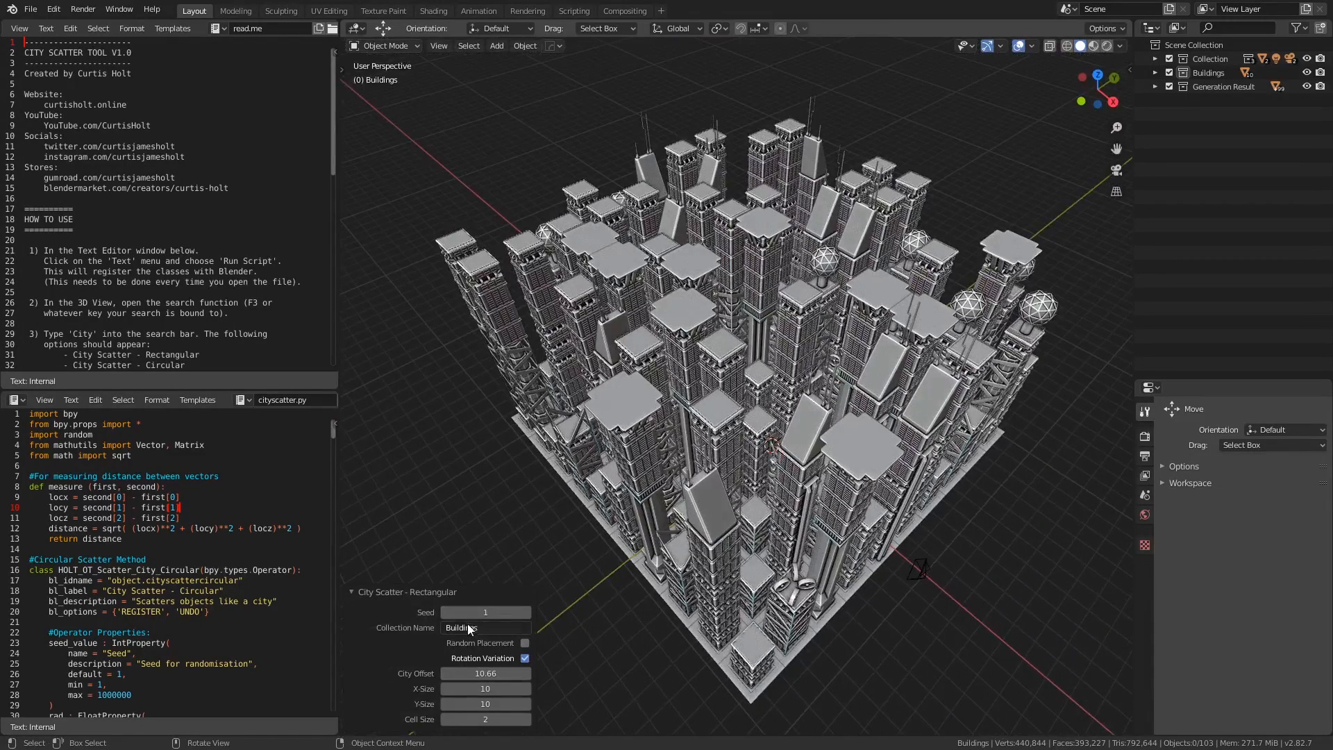
# Raise Seed to 3, try Random Placement on then off, and toggle Rotation Variation.
pyautogui.click(526, 613)
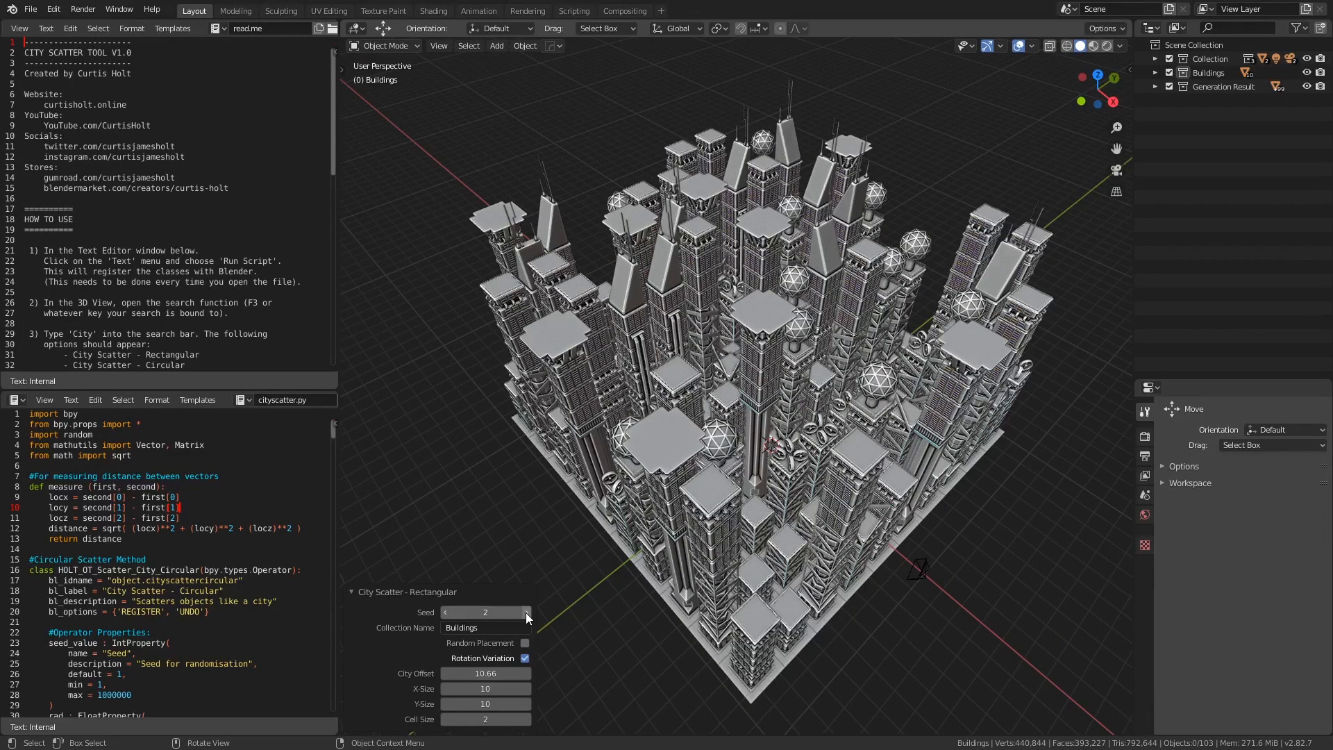
pyautogui.click(526, 613)
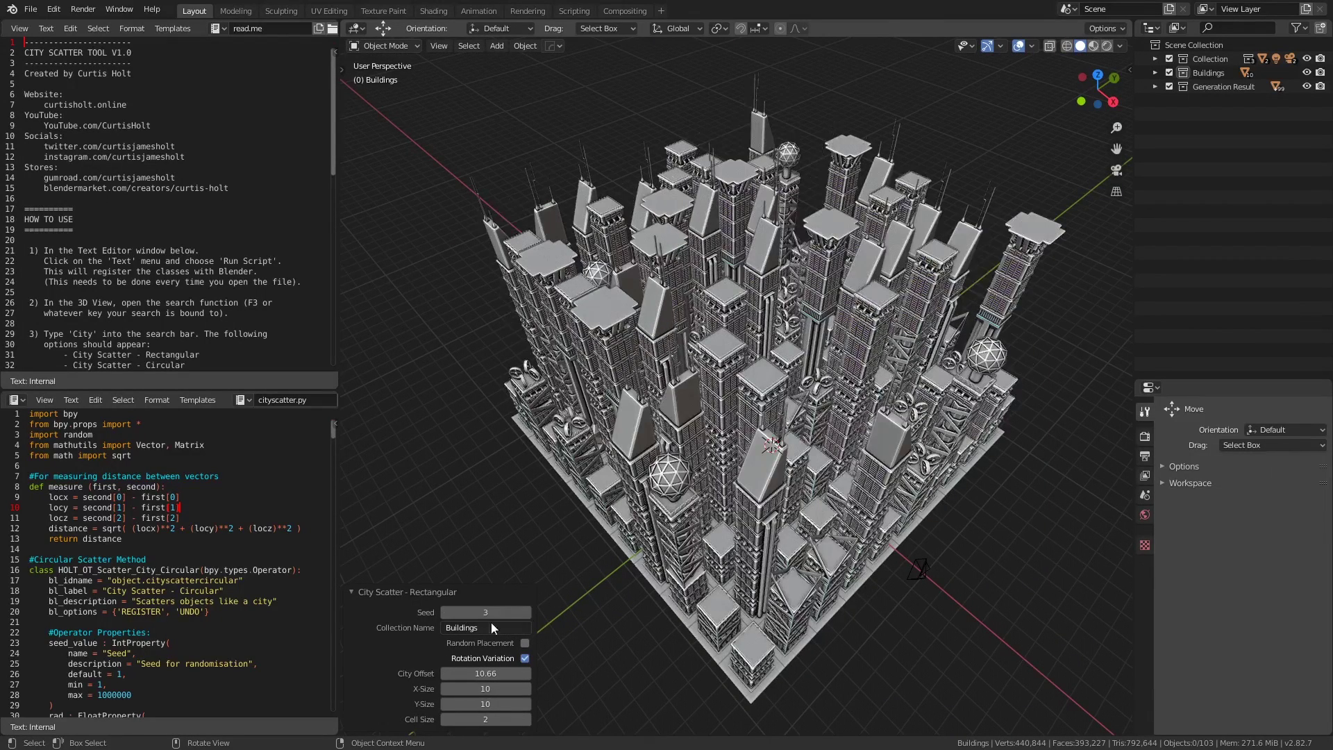
pyautogui.click(524, 642)
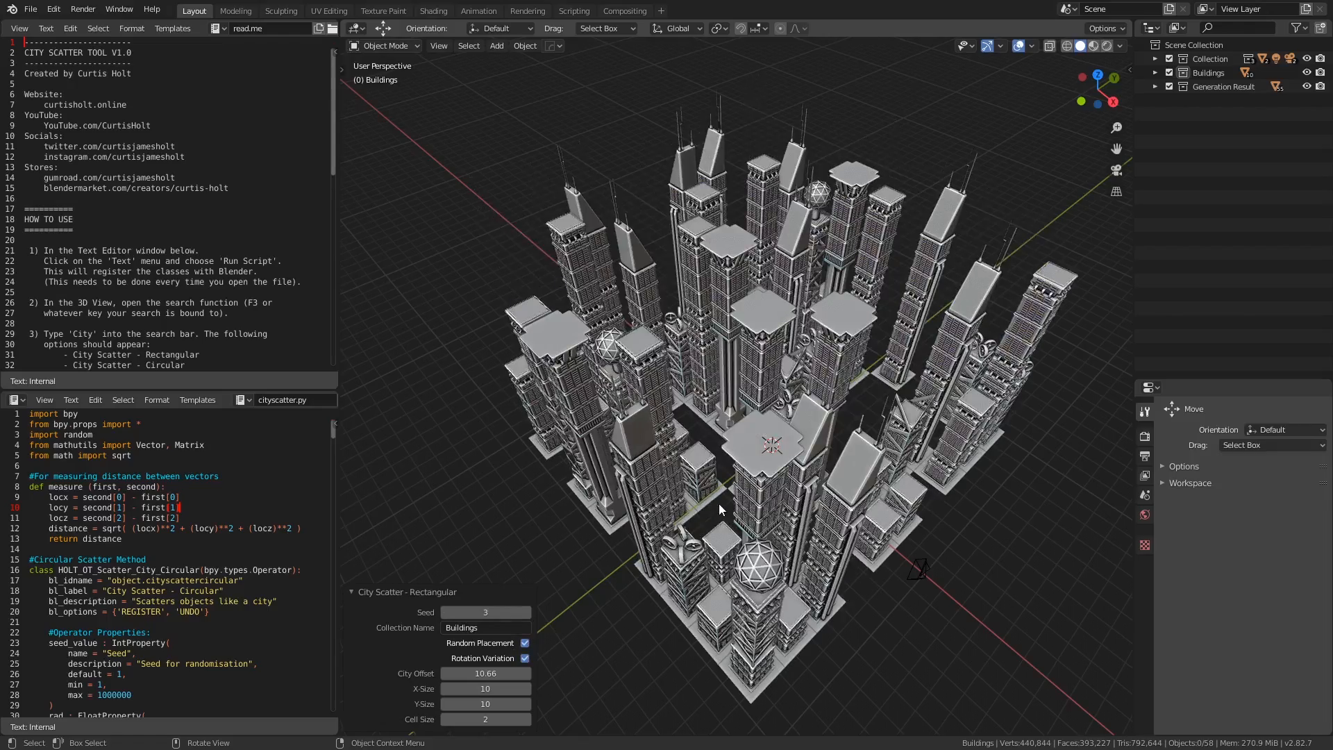
pyautogui.moveTo(718, 503)
pyautogui.mouseDown(button='middle')
pyautogui.moveTo(766, 578)
pyautogui.moveTo(733, 434)
pyautogui.mouseUp(button='middle')
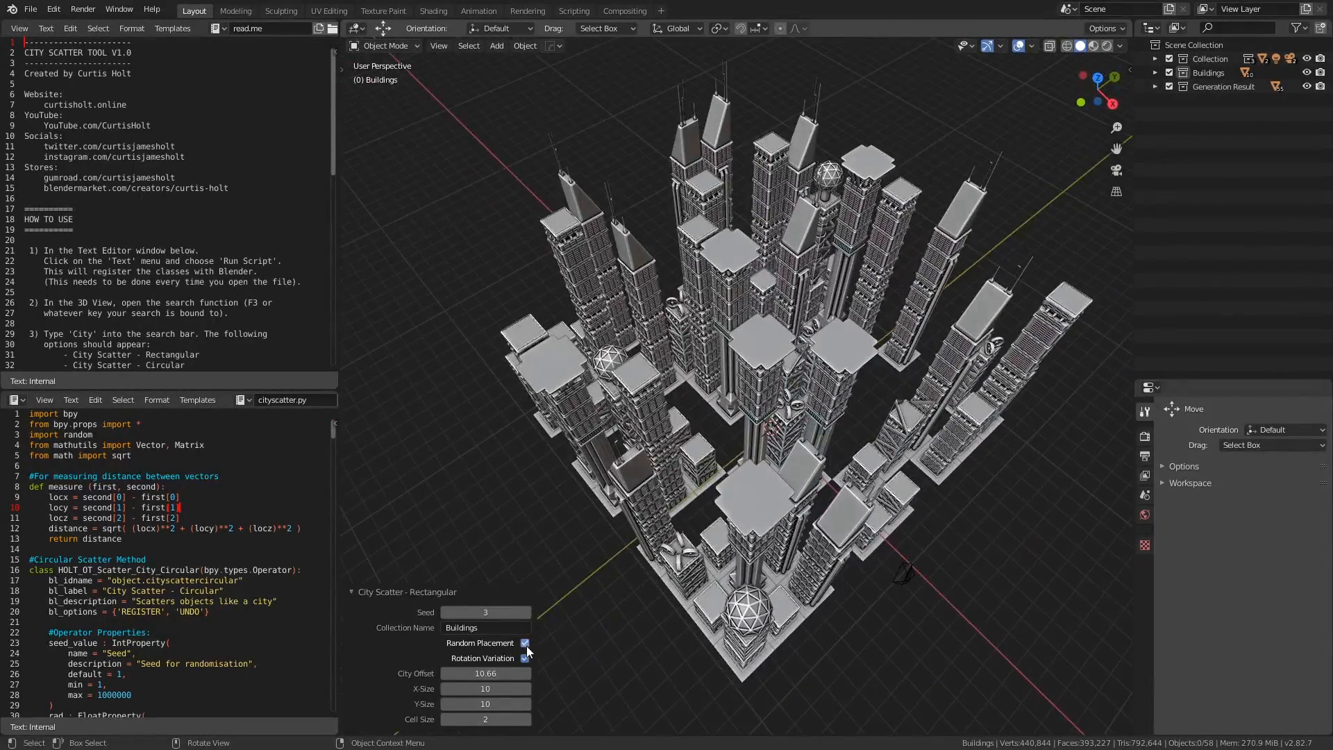
pyautogui.click(526, 642)
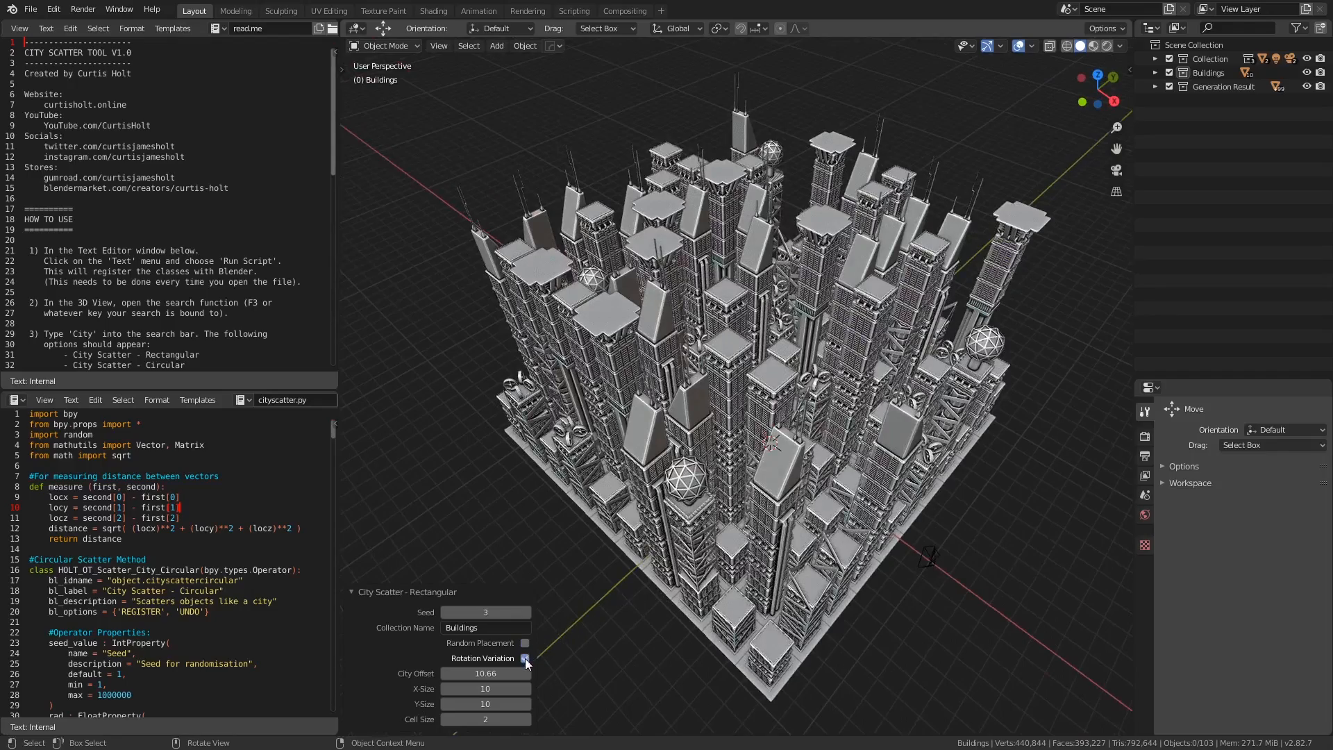
pyautogui.click(525, 657)
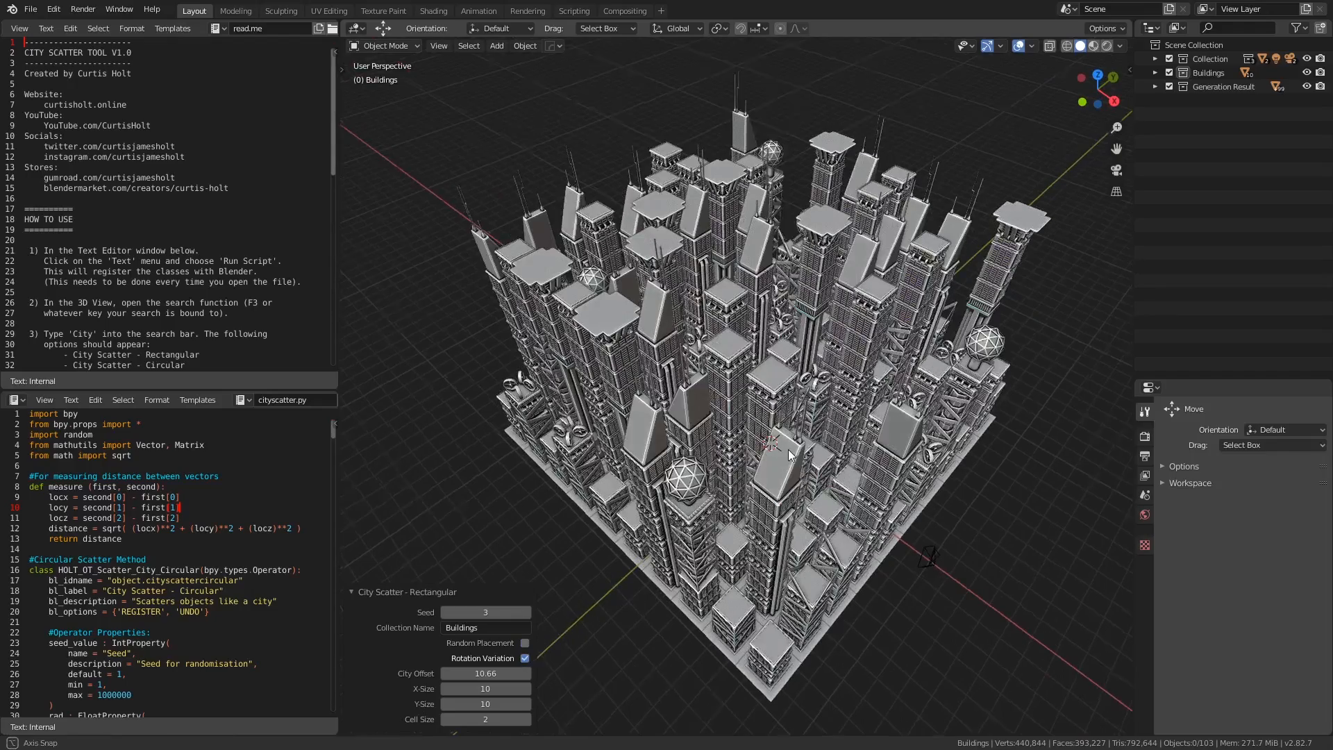
# Spread the buildings farther apart with City Offset 13.93.
pyautogui.moveTo(660, 526)
pyautogui.mouseDown(button='middle')
pyautogui.moveTo(754, 464)
pyautogui.moveTo(760, 481)
pyautogui.mouseUp(button='middle')
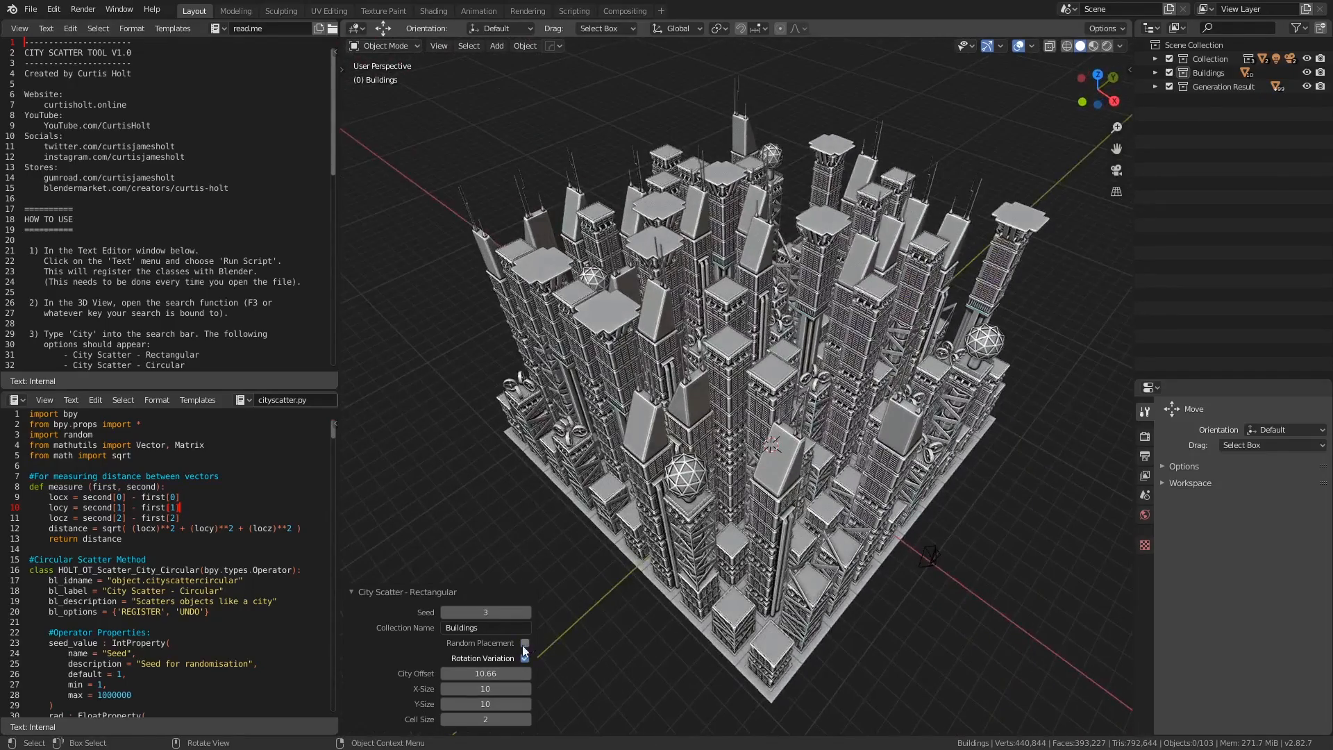
pyautogui.moveTo(482, 673); pyautogui.dragTo(517, 673)
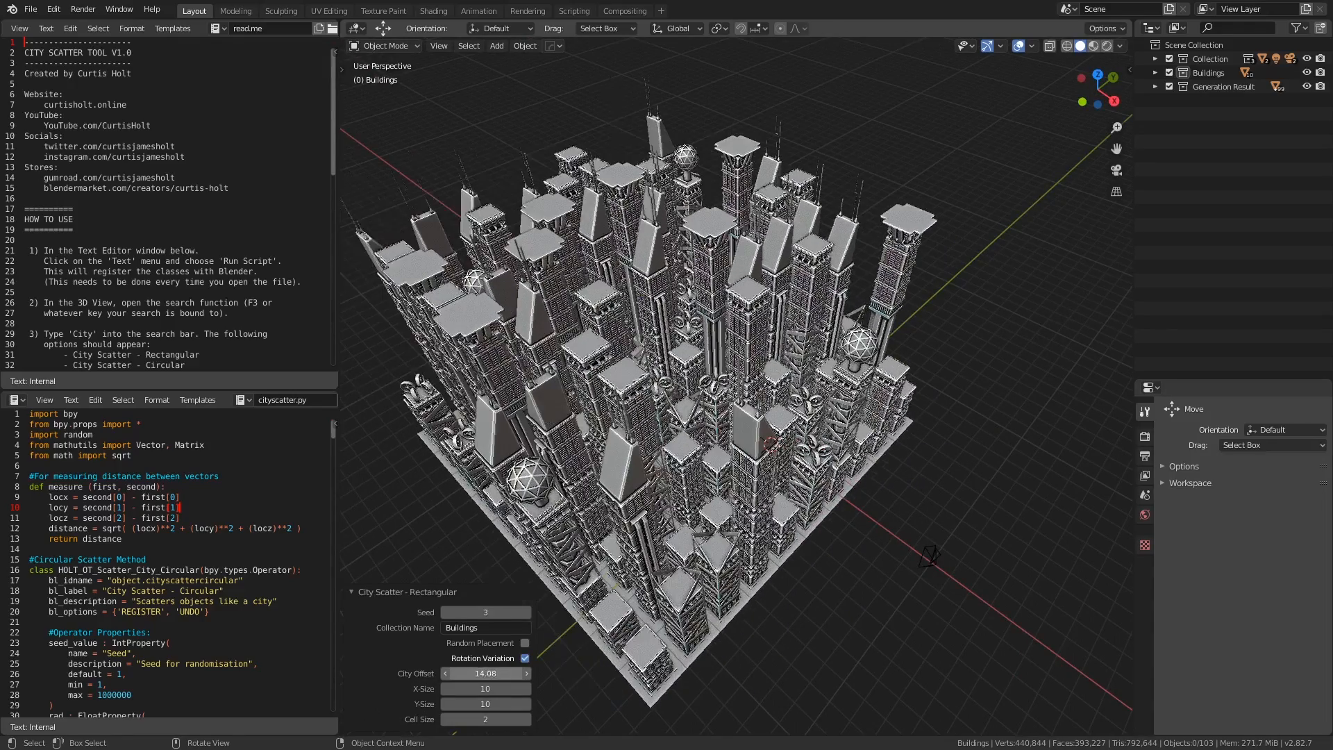
pyautogui.scroll(-3, 773, 458)
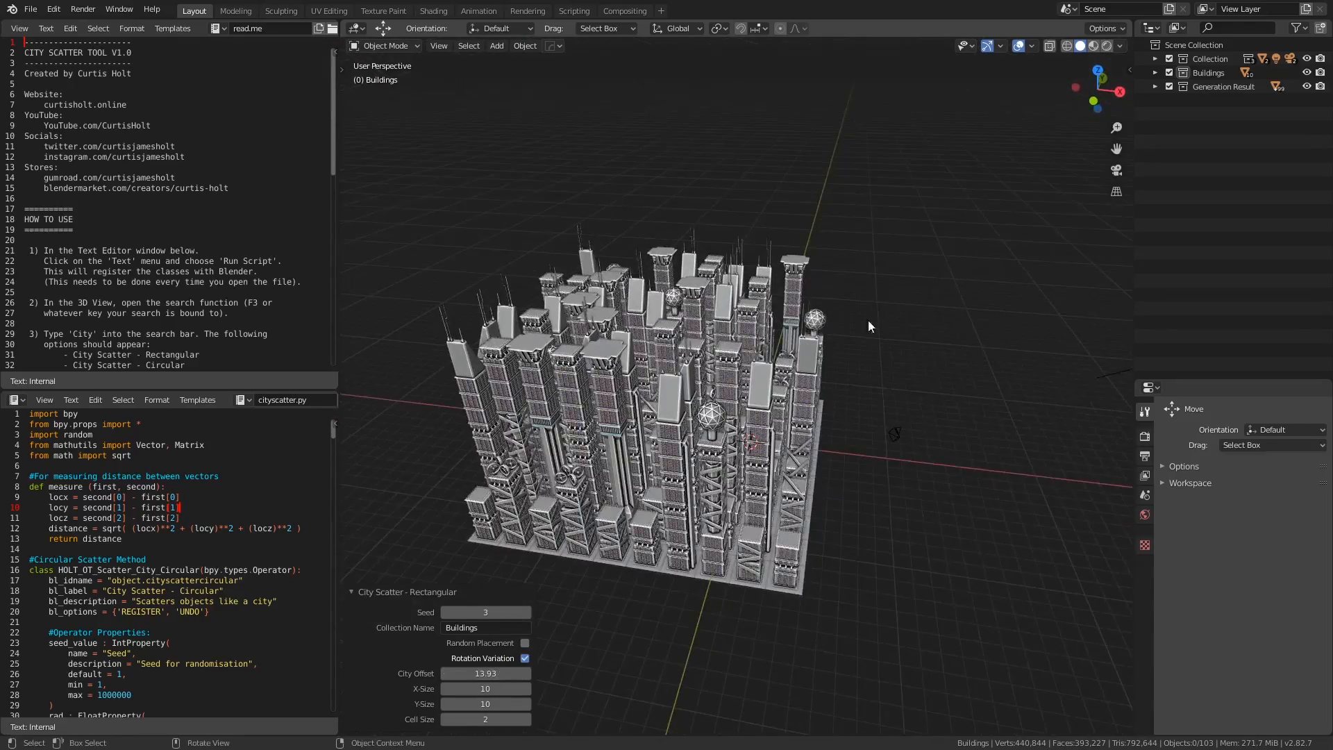
# Extend the grid city's X-Size to 21 cells.
pyautogui.moveTo(867, 320)
pyautogui.mouseDown(button='middle')
pyautogui.moveTo(661, 462)
pyautogui.moveTo(782, 437)
pyautogui.mouseUp(button='middle')
pyautogui.scroll(-3, 781, 437)
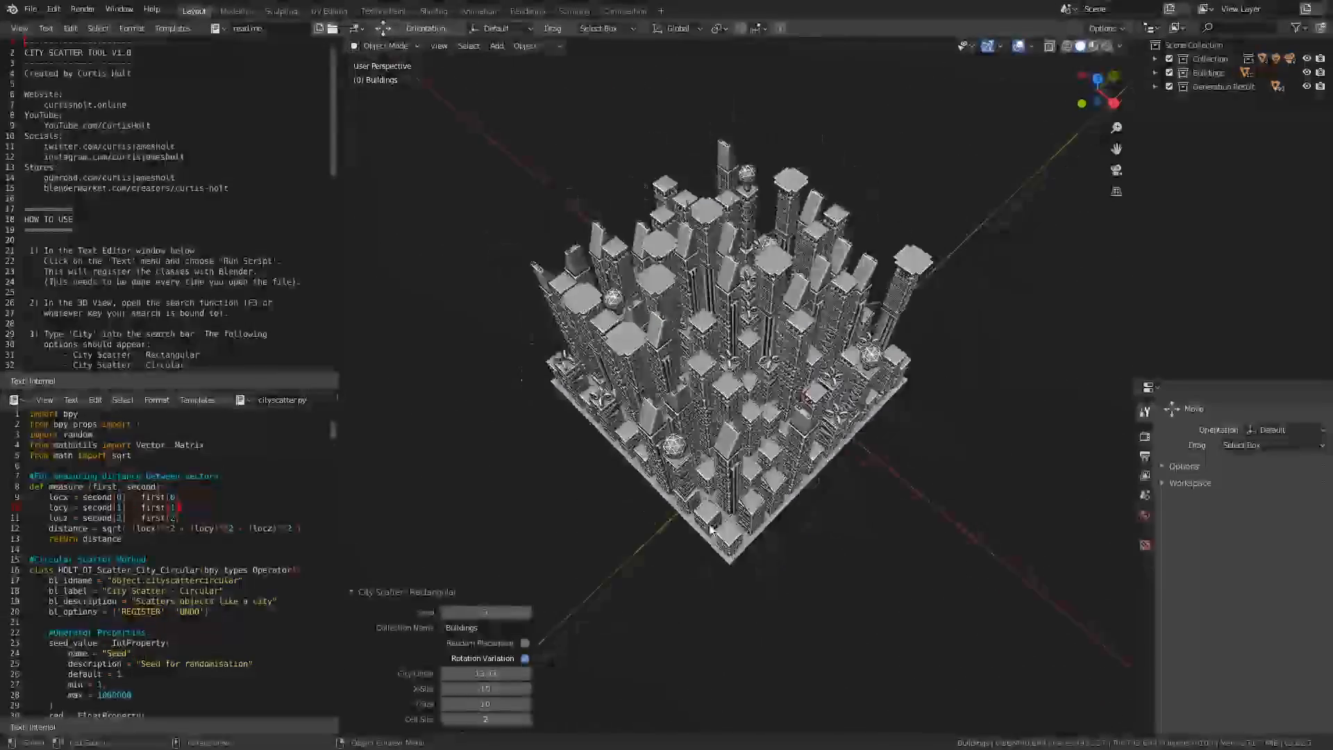
pyautogui.moveTo(485, 688); pyautogui.dragTo(643, 618)
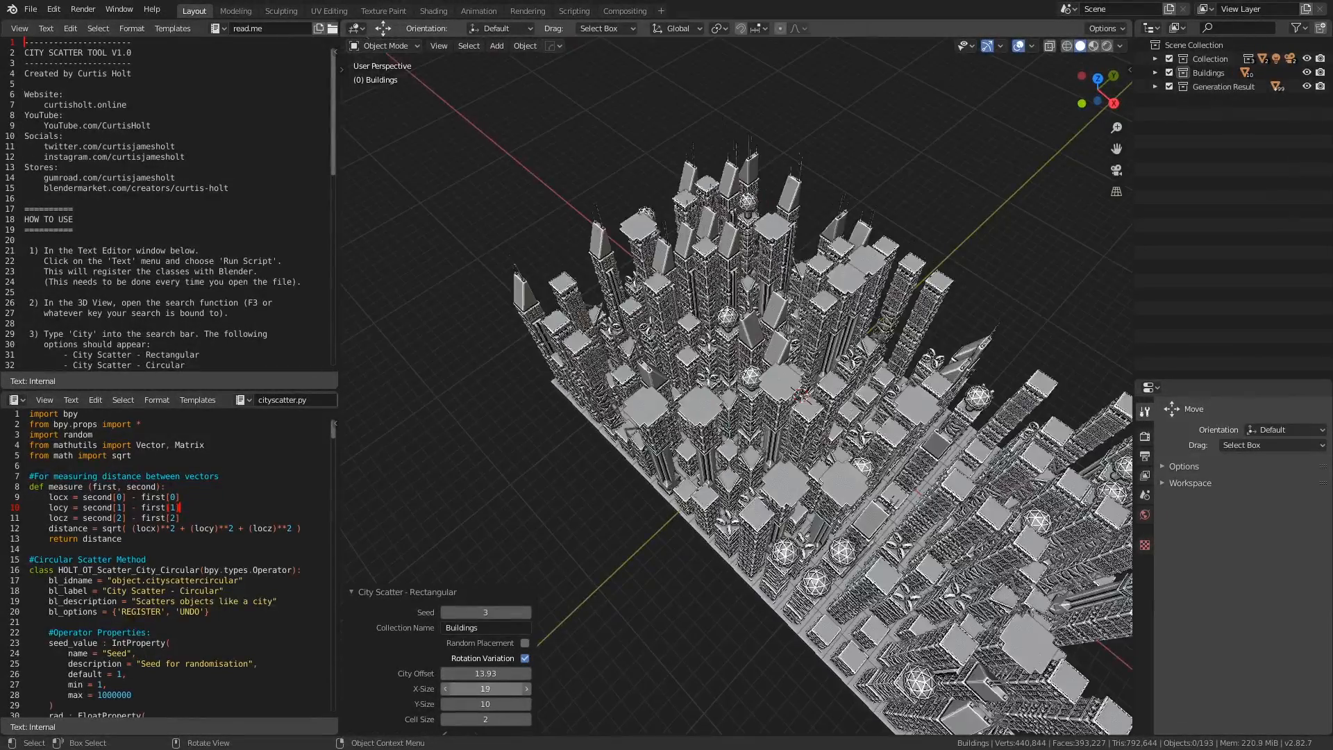
pyautogui.moveTo(642, 618)
pyautogui.mouseDown(button='middle')
pyautogui.moveTo(733, 469)
pyautogui.moveTo(672, 391)
pyautogui.moveTo(717, 420)
pyautogui.mouseUp(button='middle')
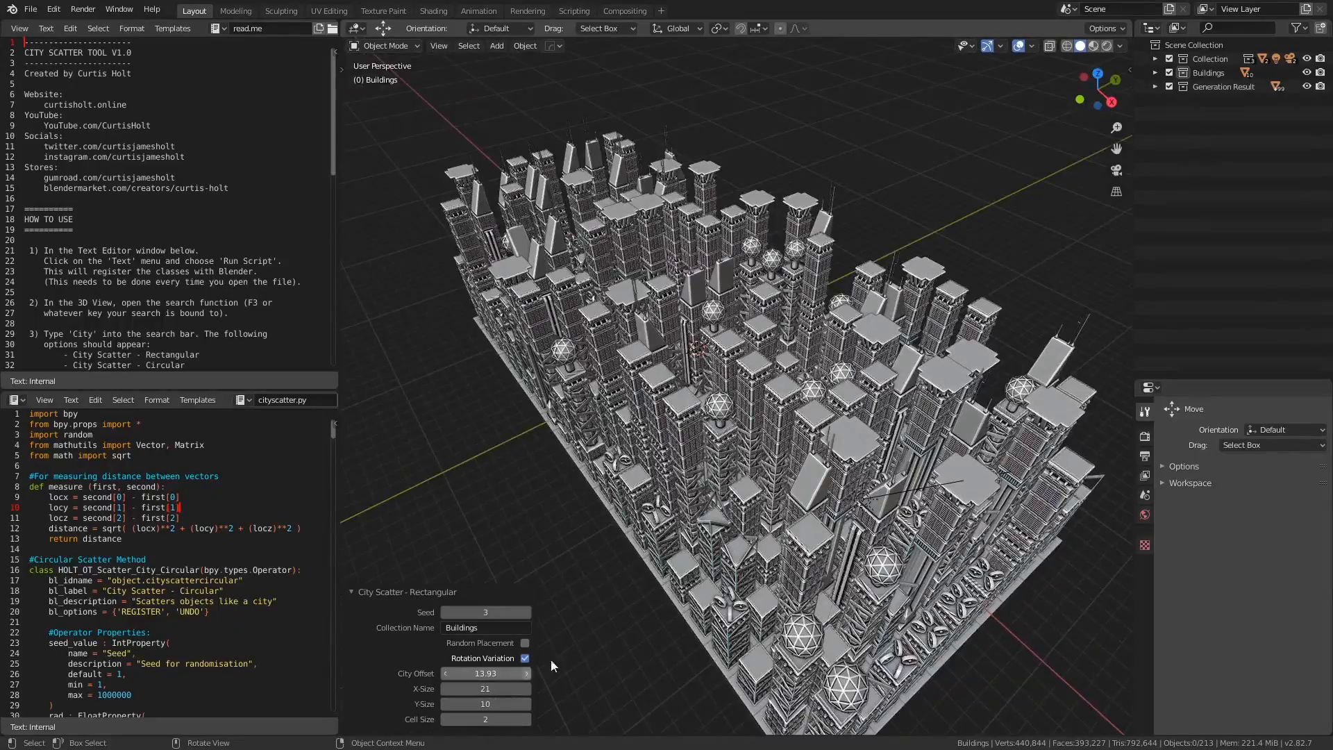
pyautogui.moveTo(551, 659)
pyautogui.mouseDown(button='middle')
pyautogui.moveTo(726, 620)
pyautogui.moveTo(534, 704)
pyautogui.mouseUp(button='middle')
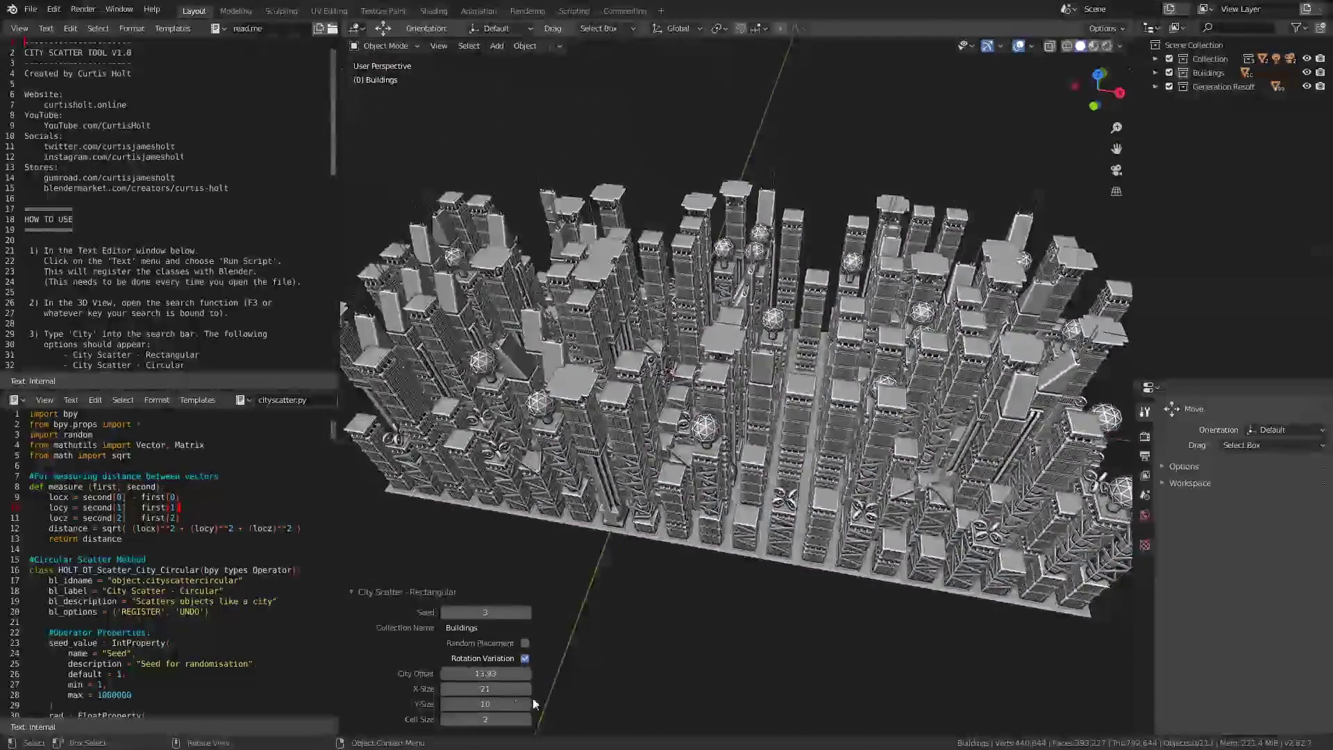
# Try Cell Size 3, then set it back to 2 for denser spacing.
pyautogui.moveTo(484, 719); pyautogui.dragTo(504, 719)
pyautogui.write('3')
pyautogui.moveTo(726, 479)
pyautogui.mouseDown(button='middle')
pyautogui.moveTo(728, 544)
pyautogui.moveTo(800, 461)
pyautogui.mouseUp(button='middle')
pyautogui.doubleClick(497, 719)
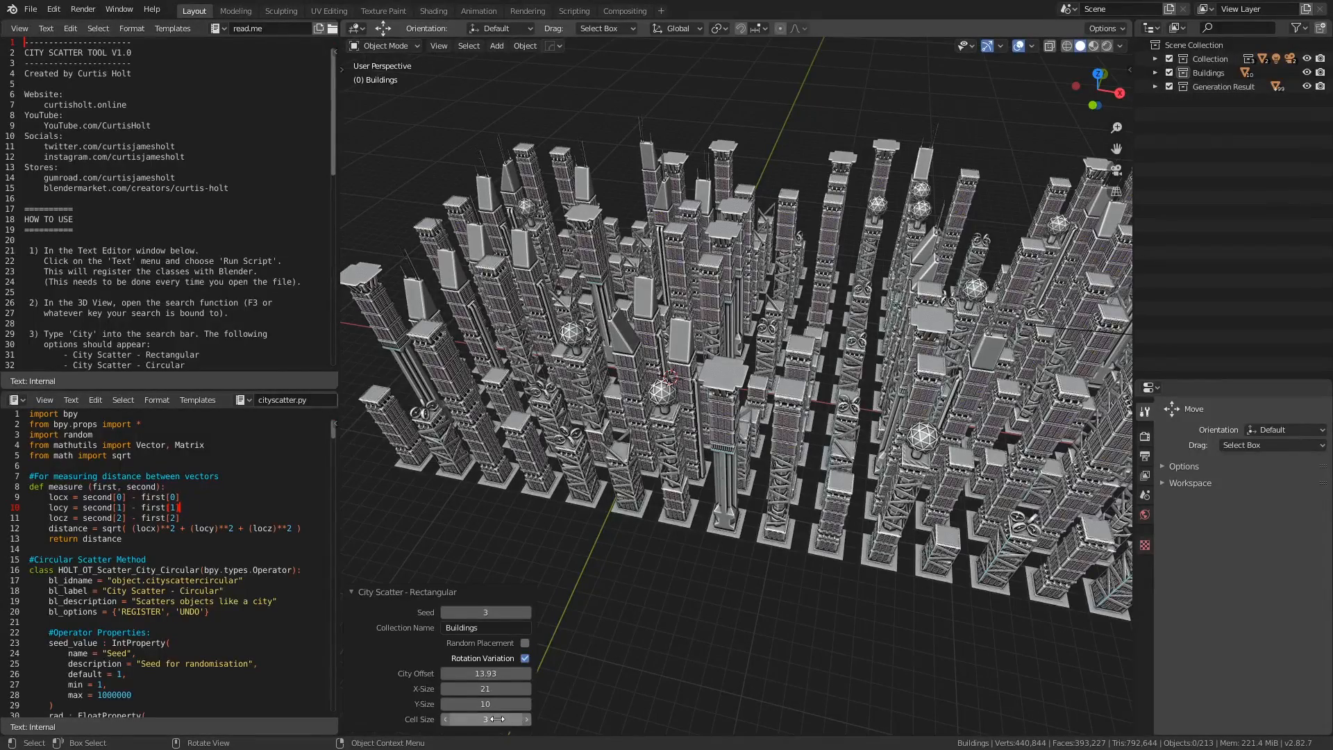
pyautogui.write('2')
pyautogui.press('Return')
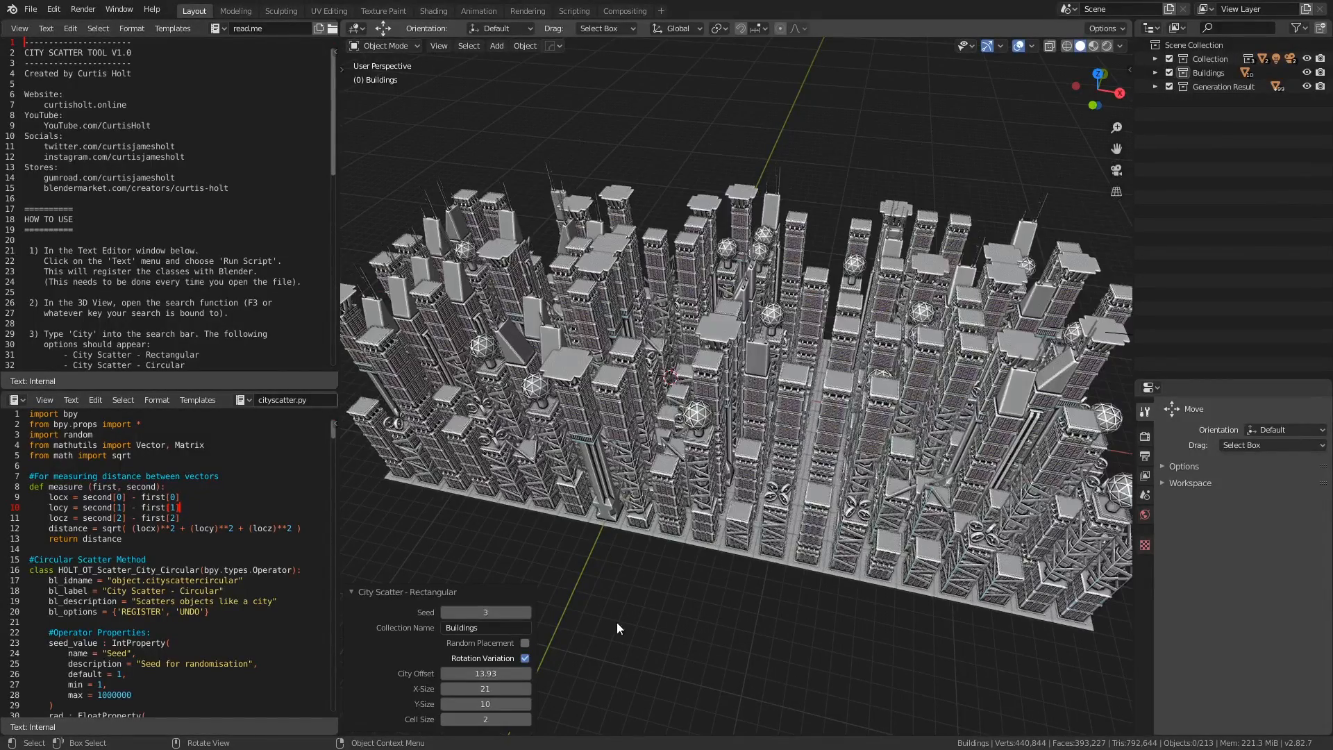
pyautogui.moveTo(728, 500)
pyautogui.mouseDown(button='middle')
pyautogui.moveTo(888, 508)
pyautogui.moveTo(841, 526)
pyautogui.moveTo(610, 494)
pyautogui.mouseUp(button='middle')
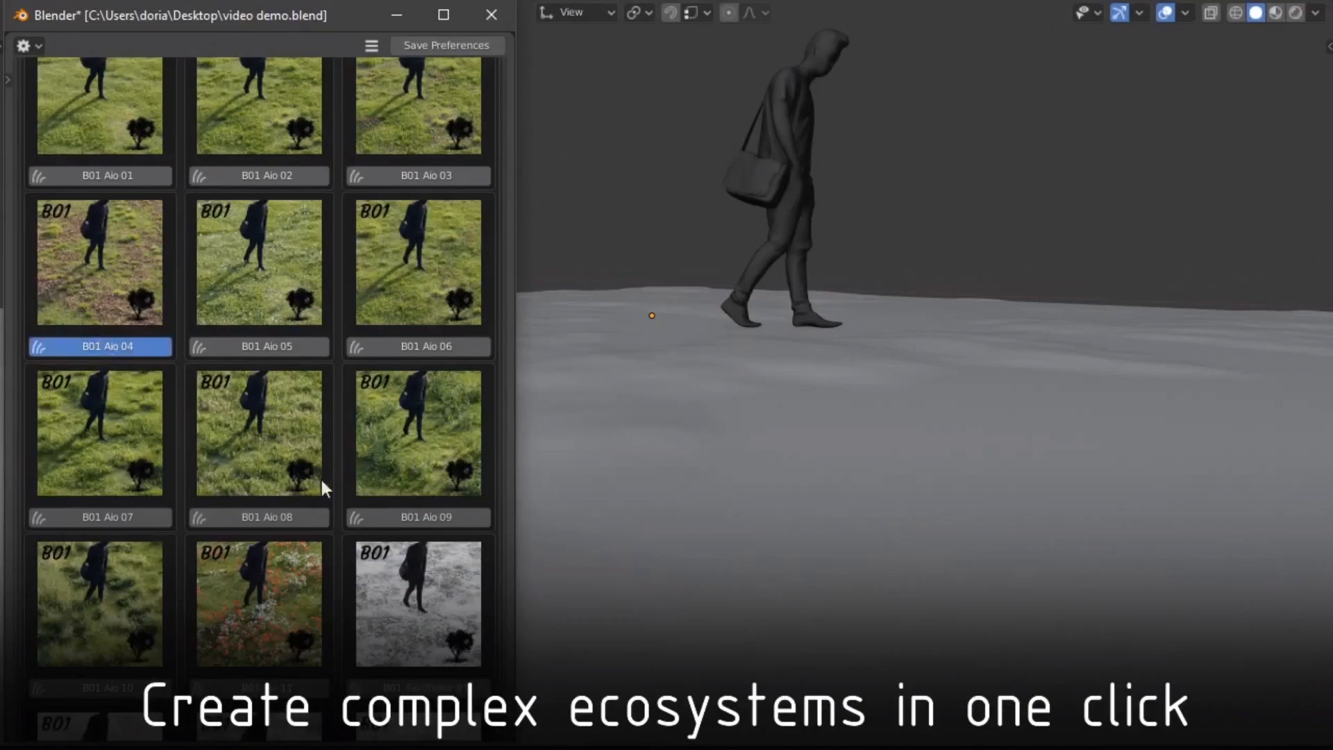
# Scatter the B01 Leaves L biome layer over the terrain around the walking figure.
pyautogui.click(1263, 114)
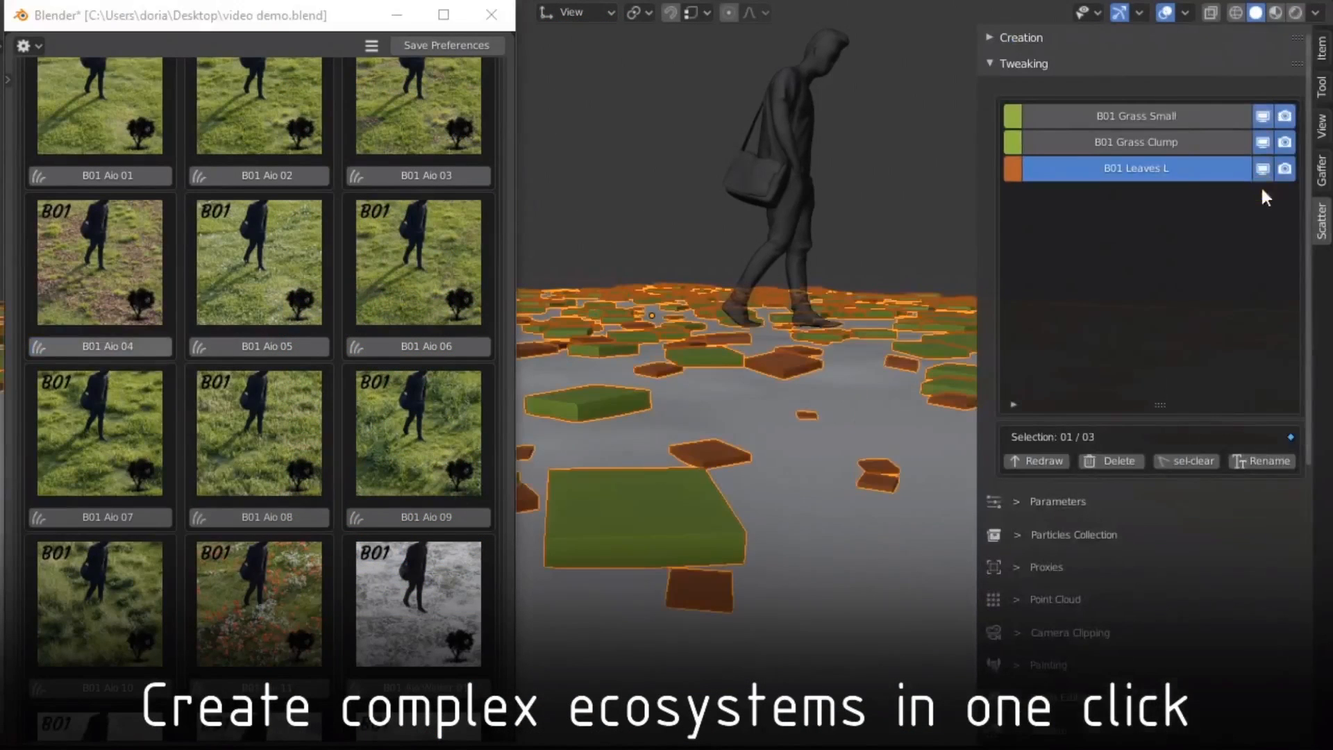
pyautogui.press('n')
pyautogui.press('z')
# View the scattered grass and leaves in full-screen Rendered shading, looking down from above.
pyautogui.click(943, 332)
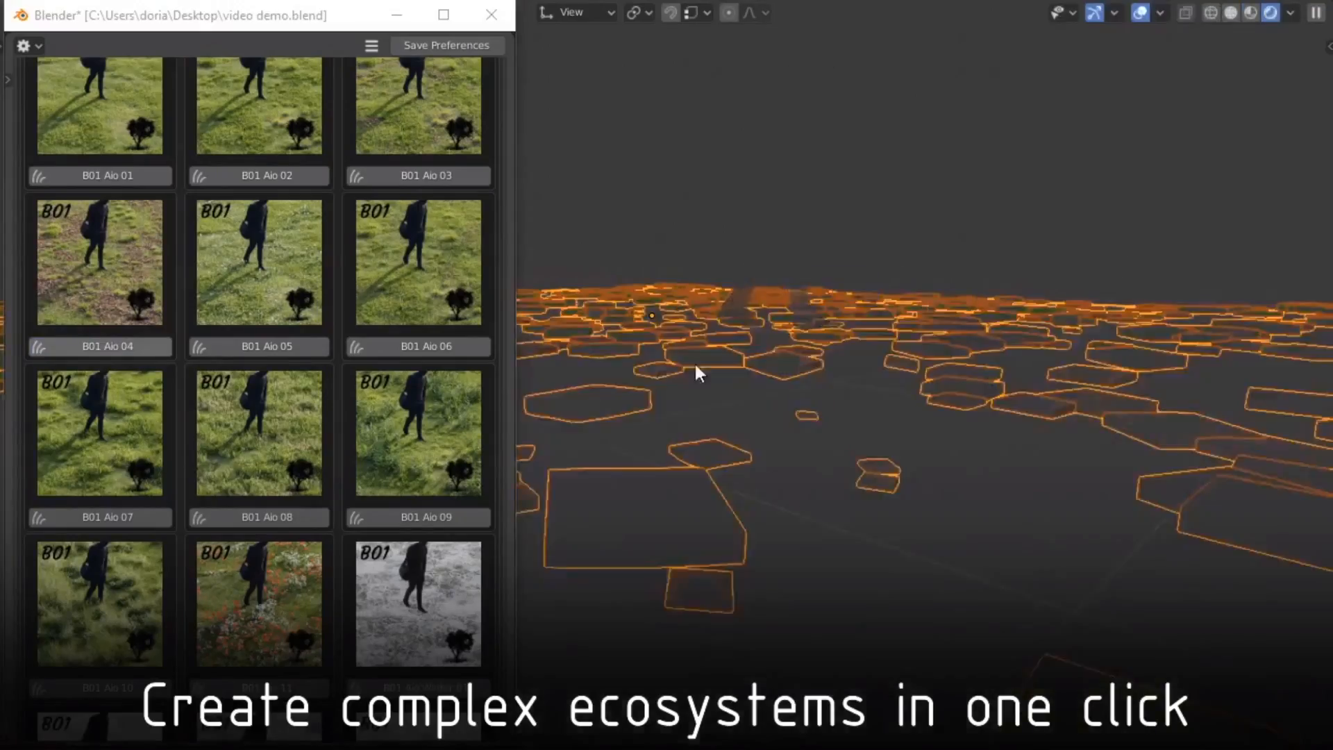
pyautogui.click(489, 13)
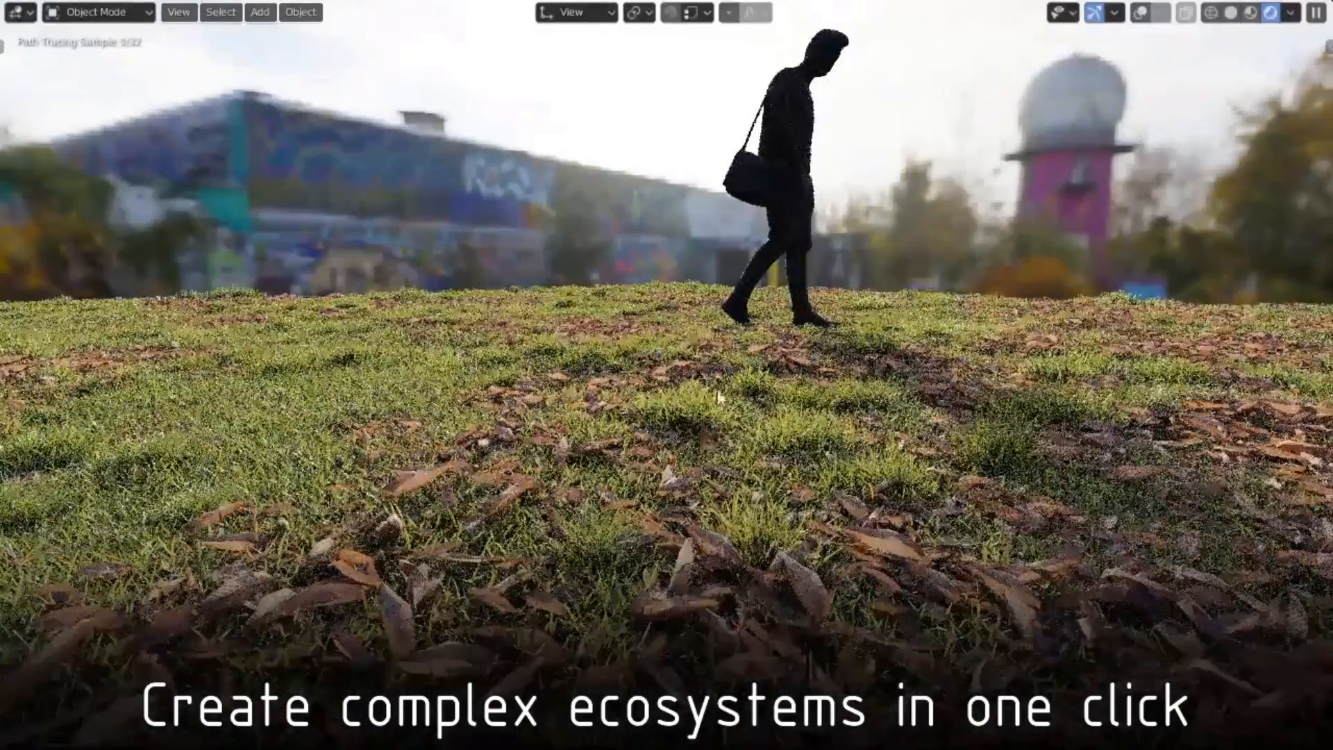
pyautogui.moveTo(701, 424)
pyautogui.mouseDown(button='middle')
pyautogui.moveTo(749, 460)
pyautogui.moveTo(542, 66)
pyautogui.mouseUp(button='middle')
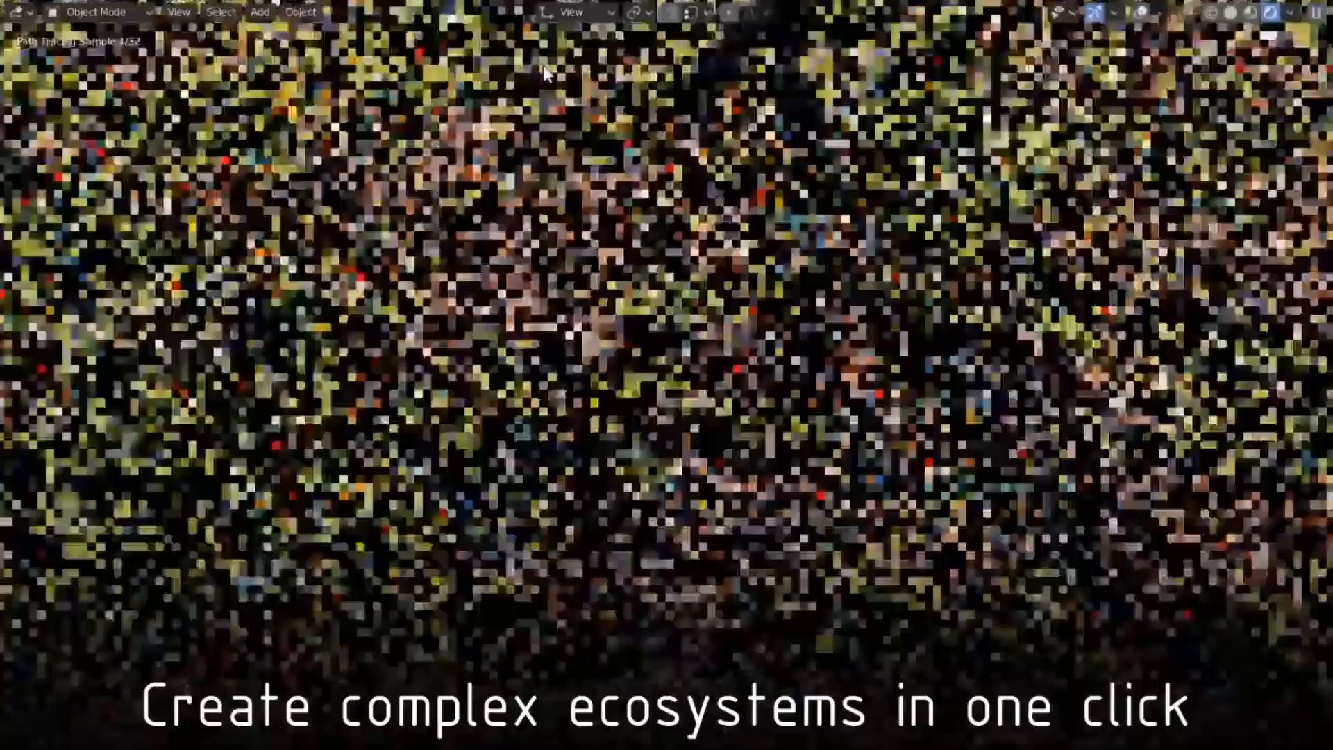
pyautogui.scroll(4, 641, 231)
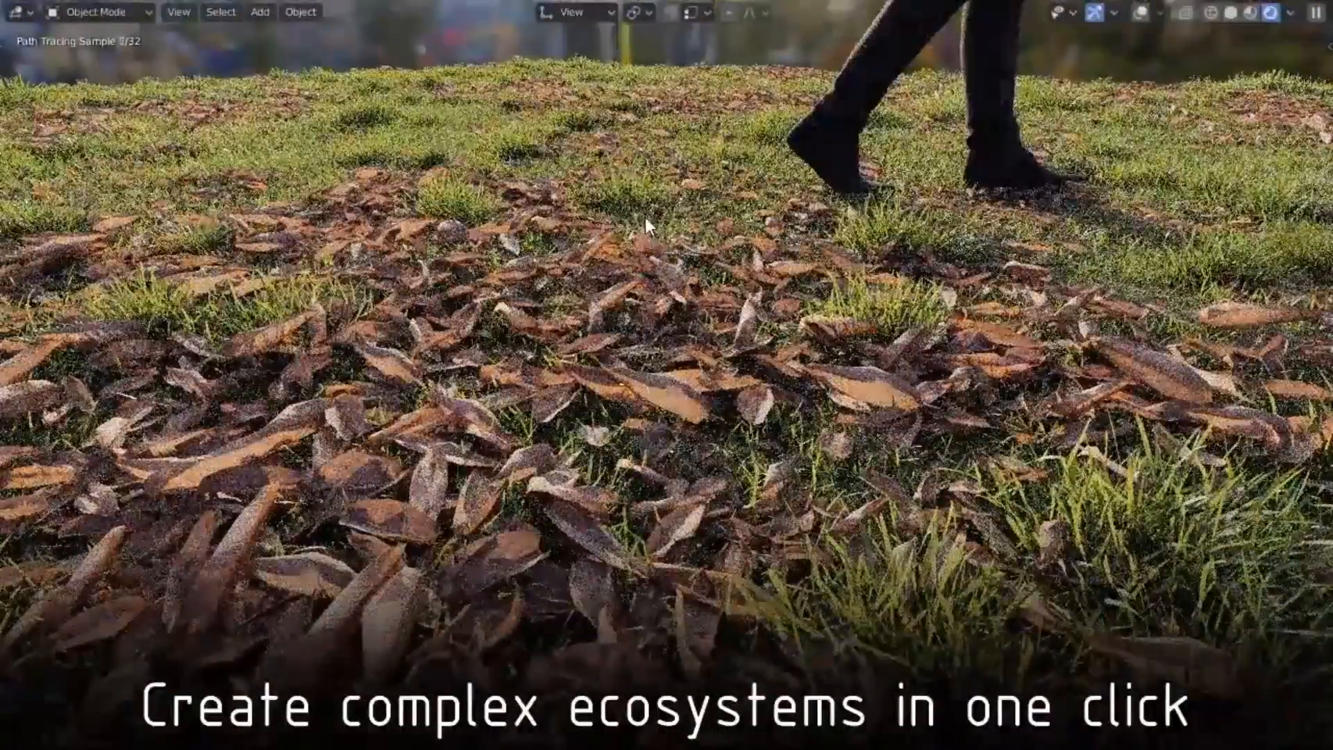